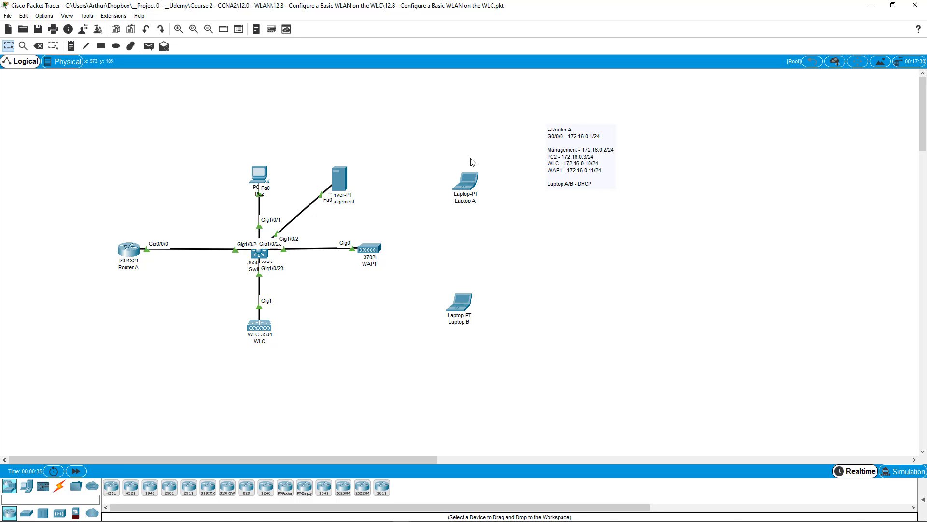
Load the controller page at 172.16.0.10 in PC2's full-screen web browser
click(260, 179)
click(406, 138)
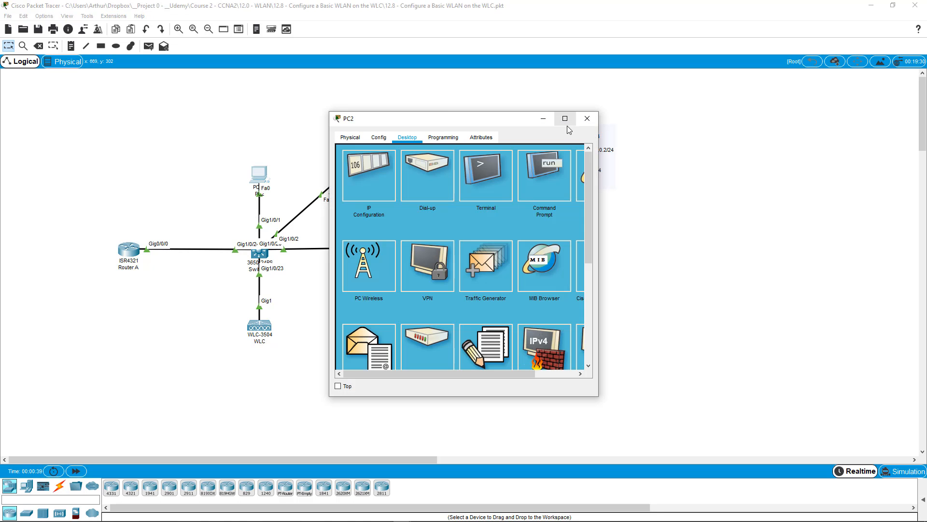
click(565, 119)
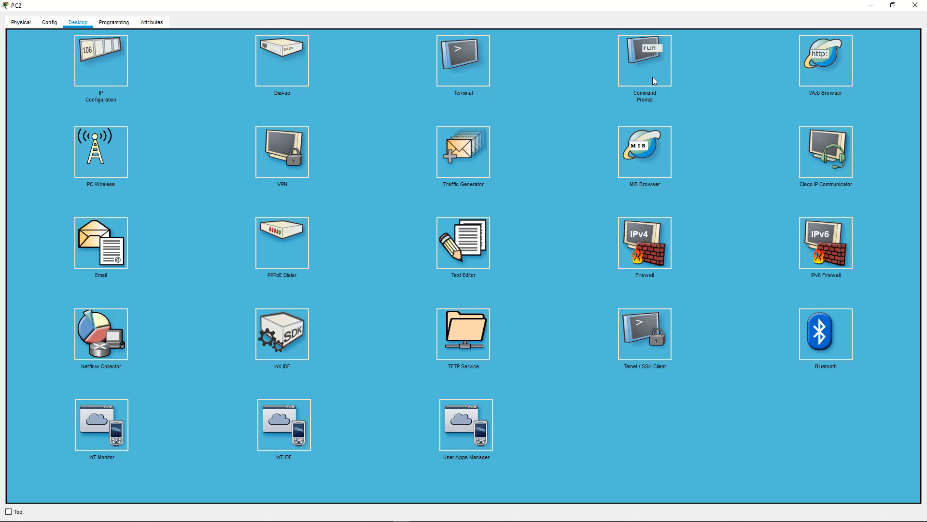
click(825, 71)
click(119, 50)
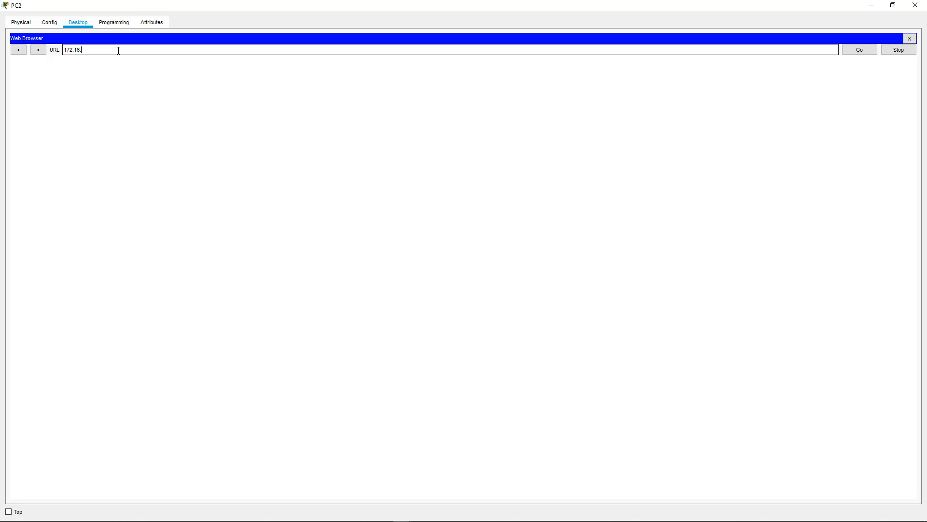
text(172.16.0.10)
key(Return)
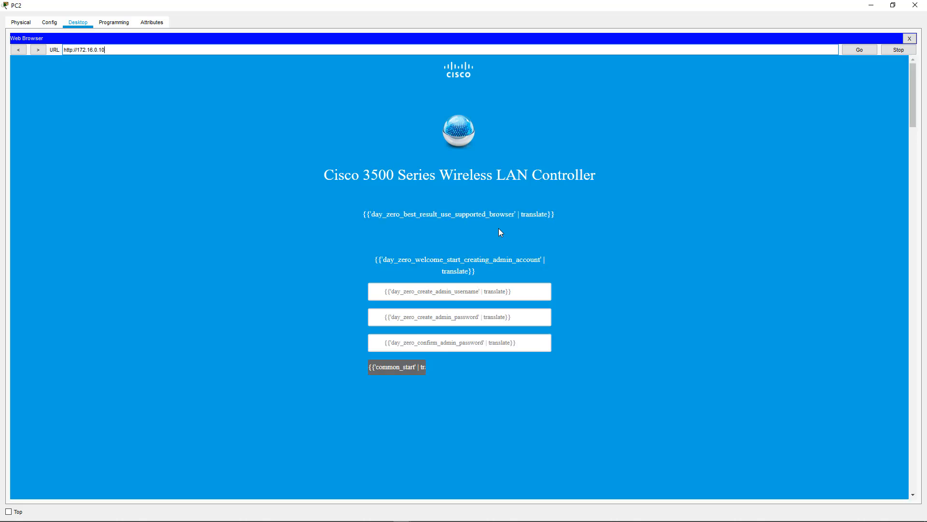
Create the controller's admin account with username admin, entering and confirming a password
click(413, 282)
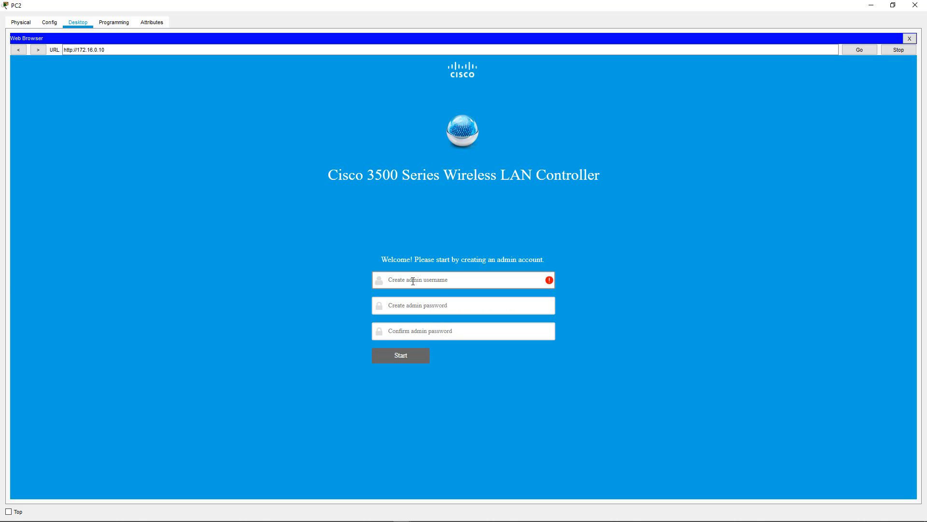
text(admin)
key(Tab)
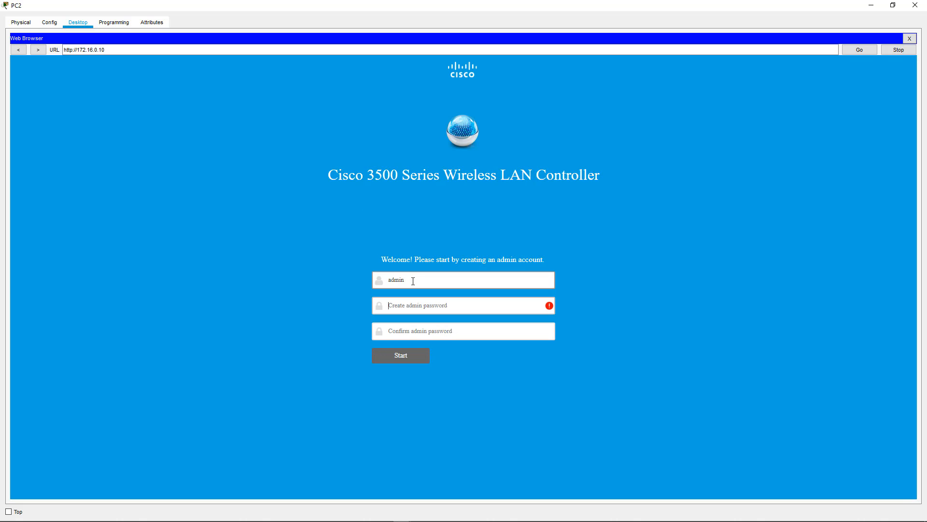
text(Cisco1)
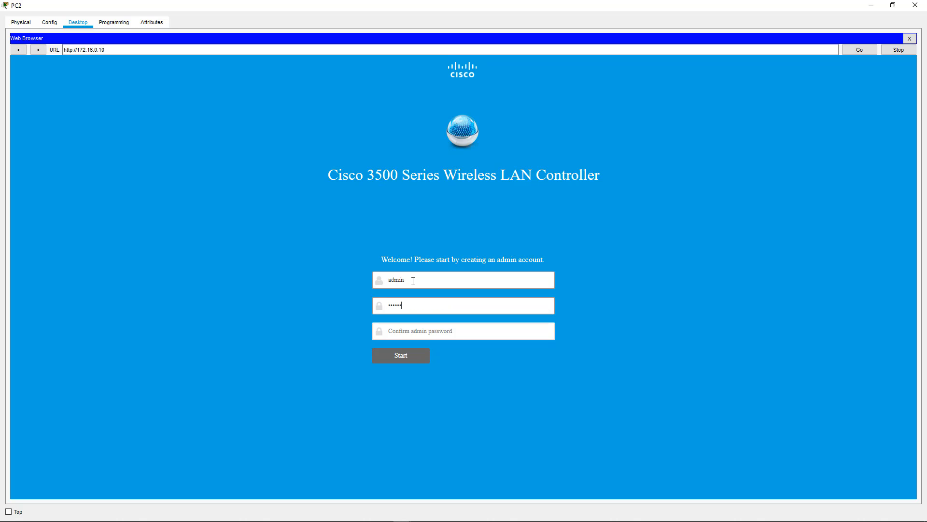
key(Tab)
text(C)
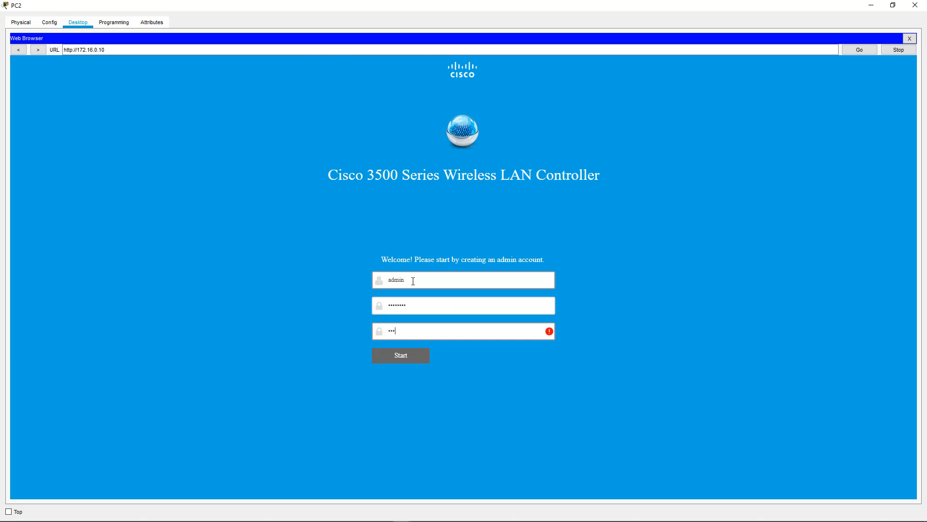
text(isco123)
key(Return)
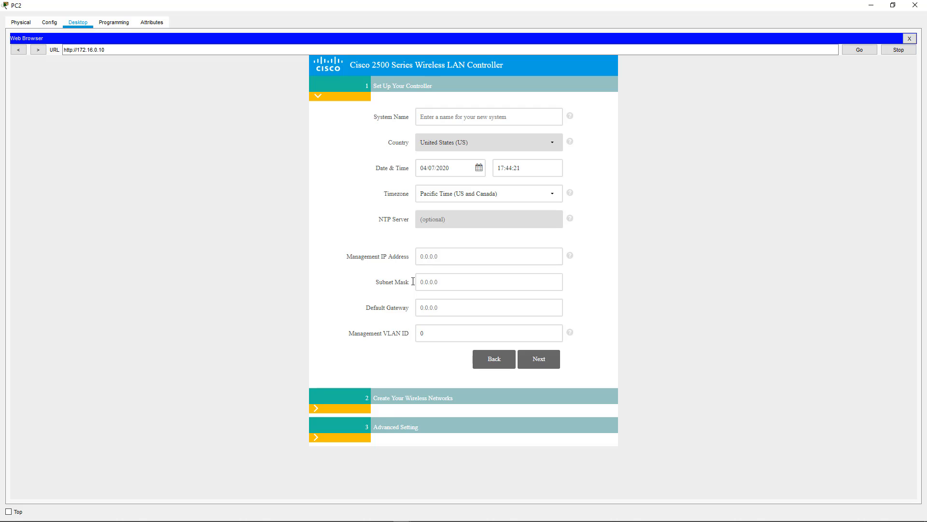
Name the controller WLC-01 with management IP 172.16.0.10/255.255.255.0, gateway 172.16.0.1, VLAN 1
click(466, 116)
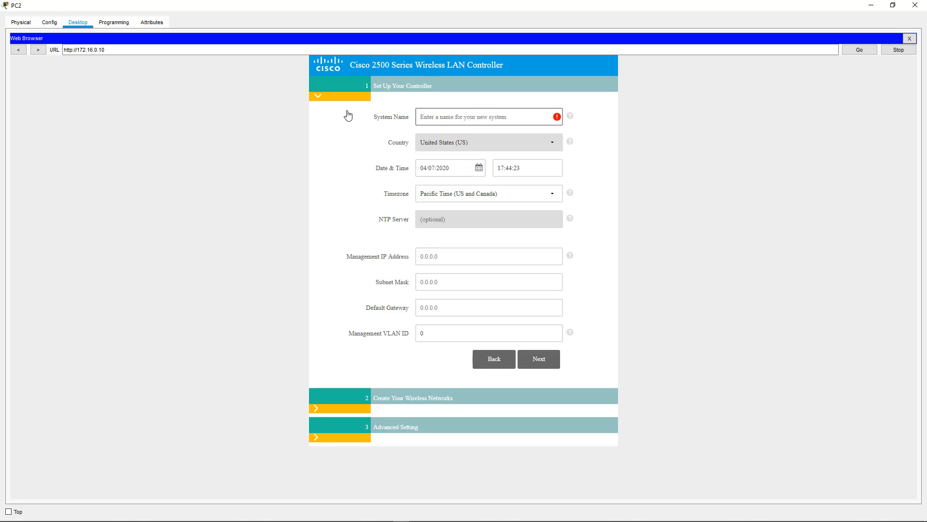
text(WLC)
key(Tab)
key(Tab)
key(Tab)
key(Tab)
key(Tab)
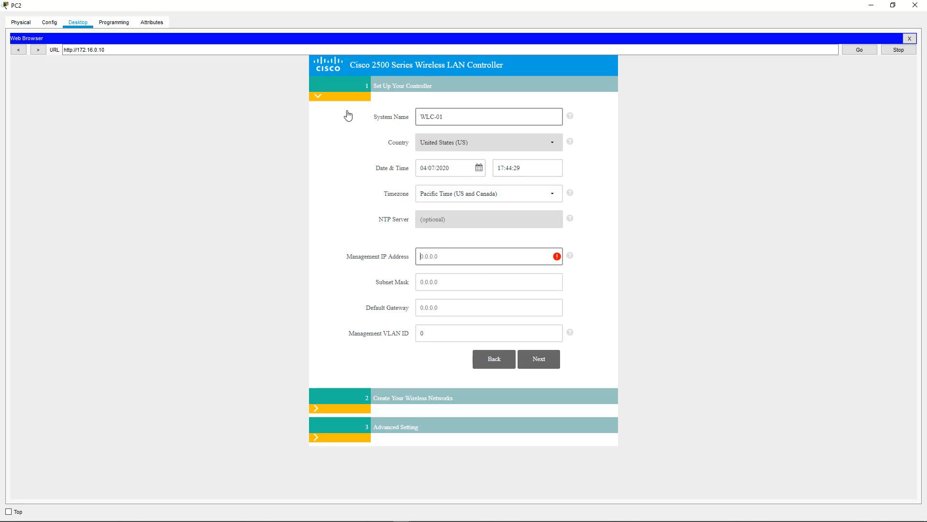
text(172.16.0.10)
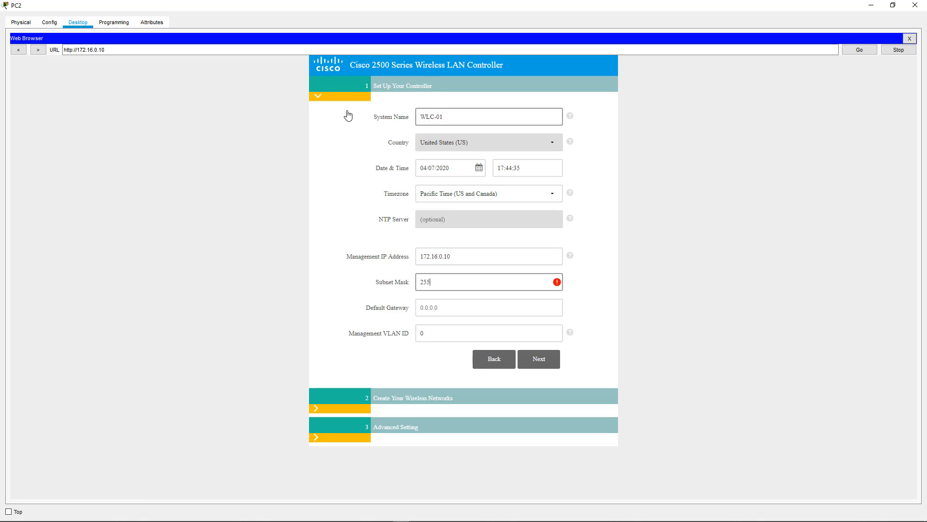
text(255.255.255.0)
text(172)
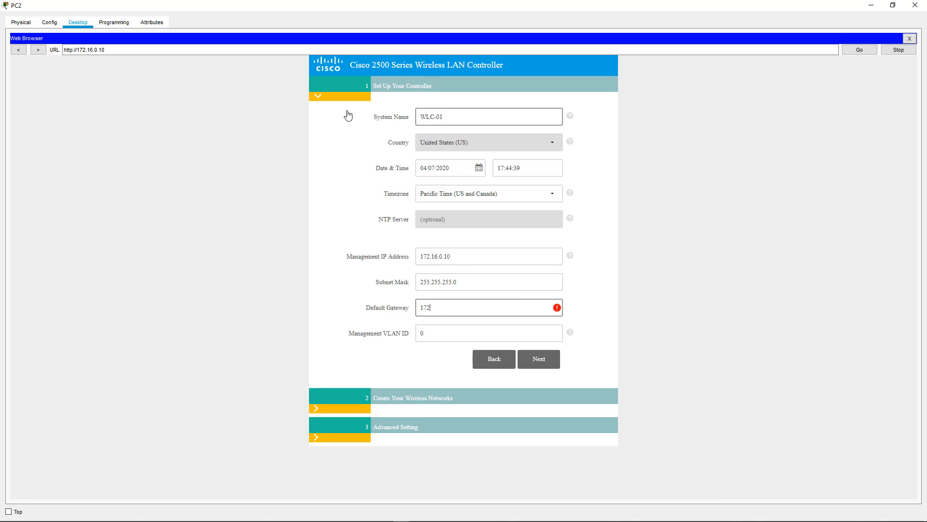
text(.16.0.1)
key(Tab)
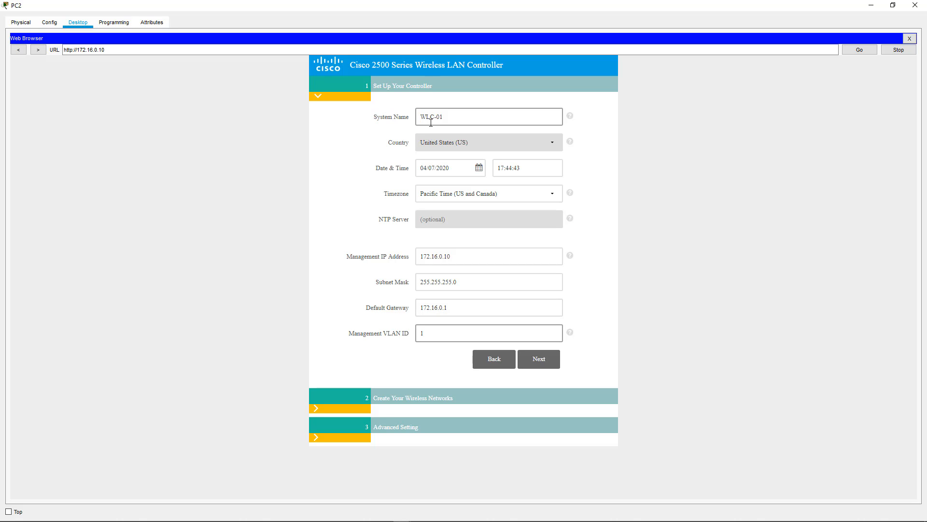
text(1)
click(526, 357)
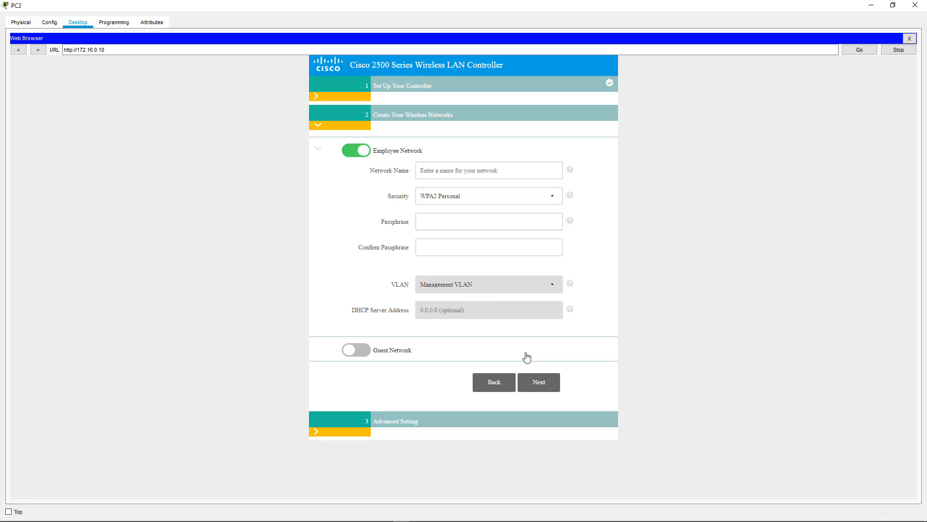
Name the employee network CORP and enter and confirm its WPA2 Personal passphrase
click(467, 173)
text(CORP)
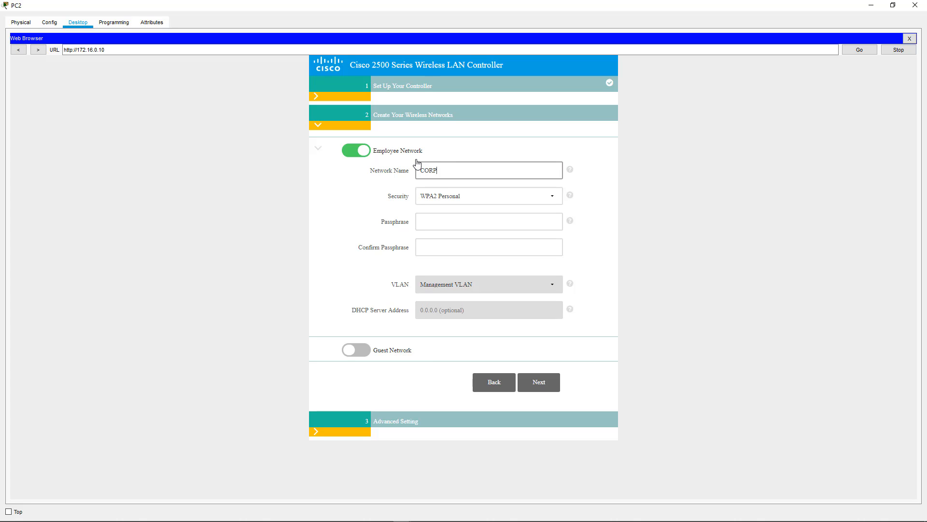
key(Tab)
key(Tab)
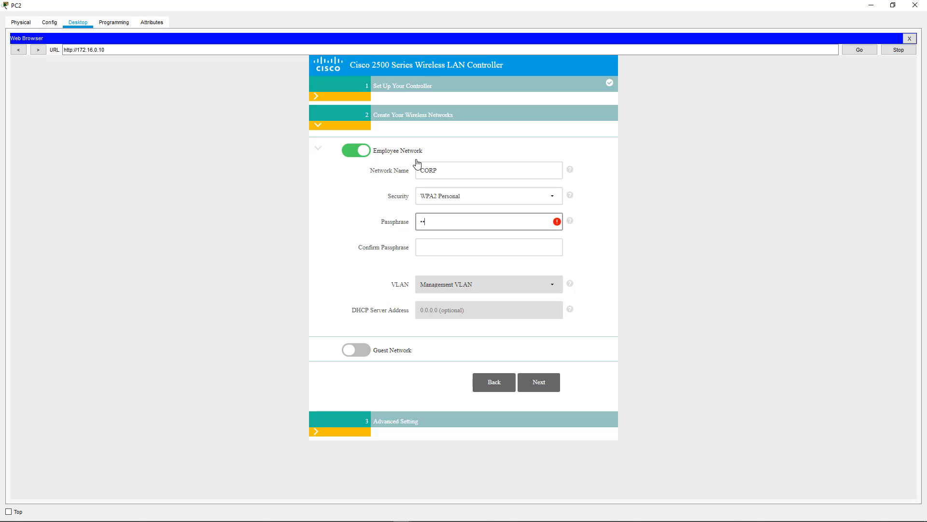
text(•••••••••)
key(Tab)
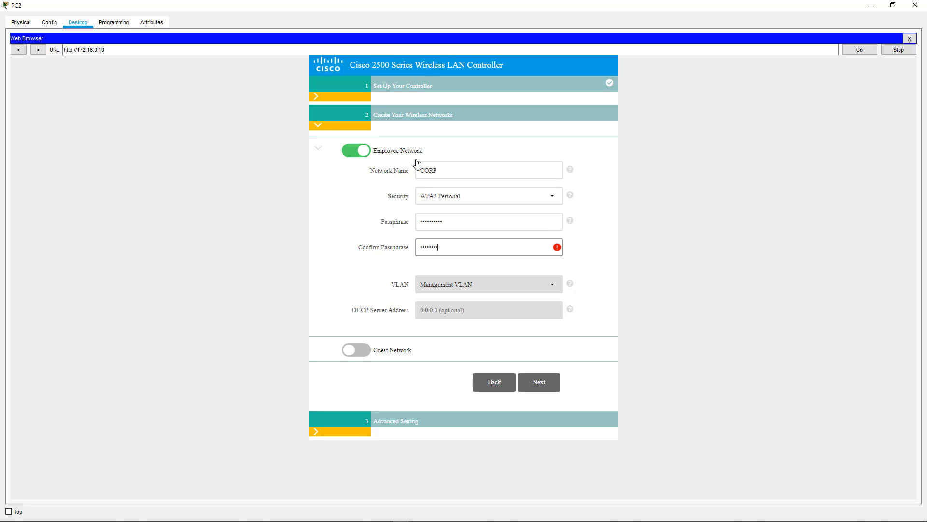
text(•••••••••)
click(539, 388)
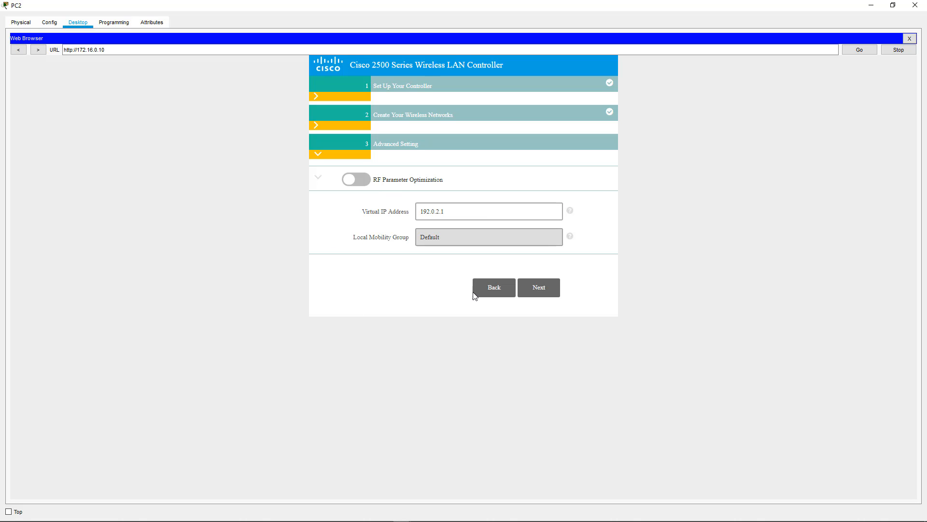
Review the settings summary, apply it, and confirm saving and rebooting the controller
click(535, 289)
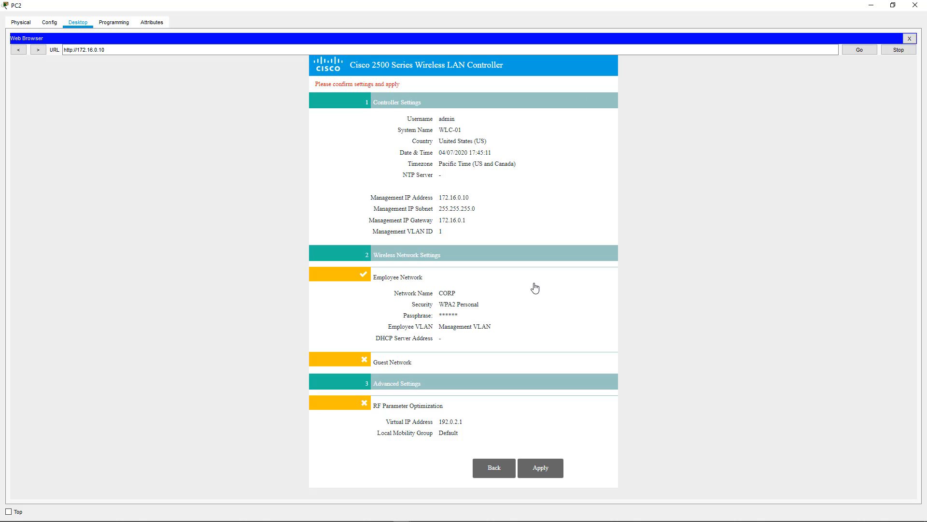
click(538, 471)
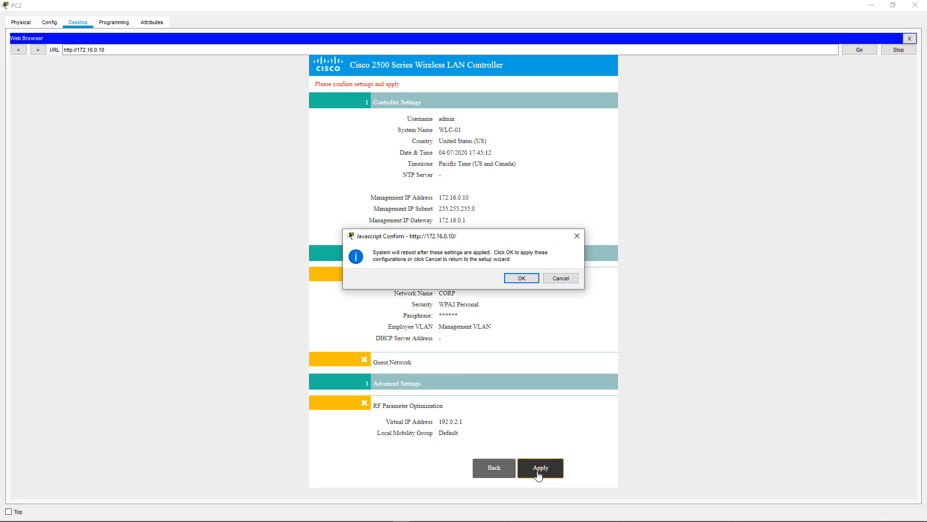
click(517, 279)
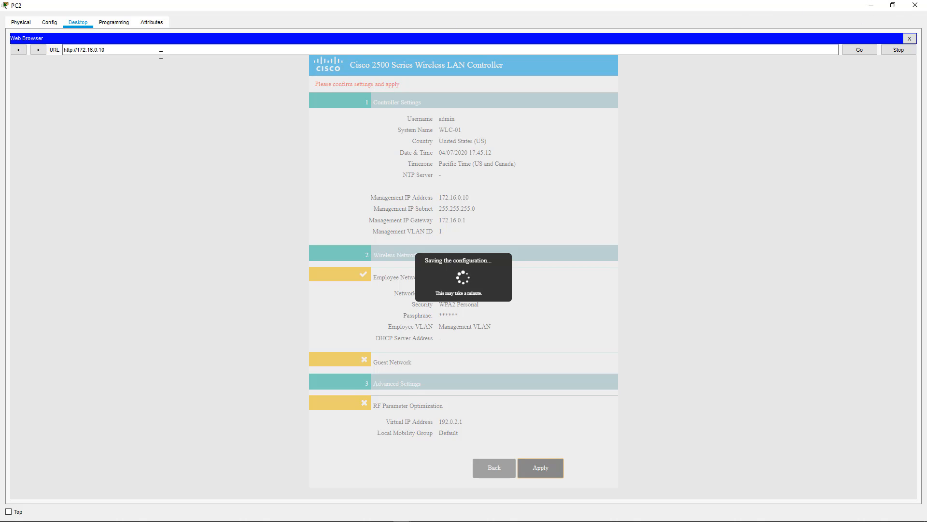
click(71, 51)
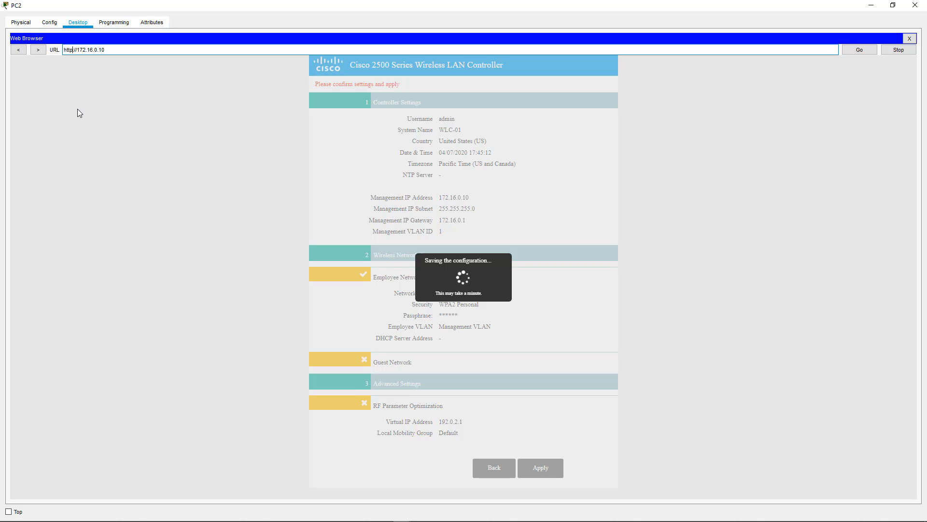
text(s)
key(End)
double_click(457, 5)
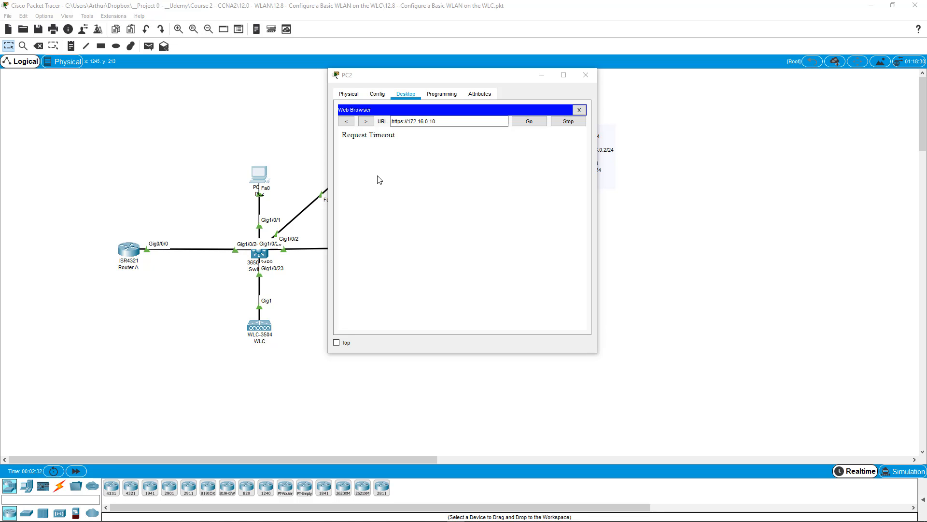
click(387, 143)
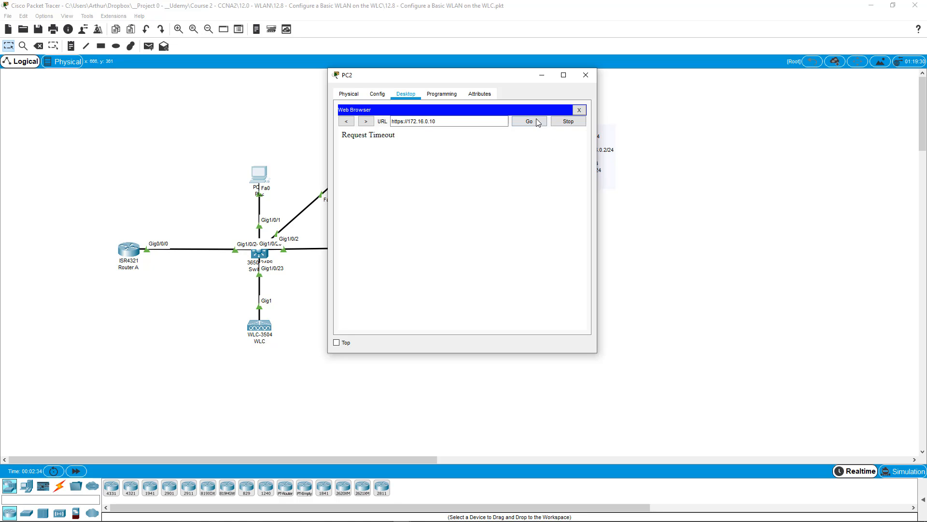
click(464, 121)
key(Return)
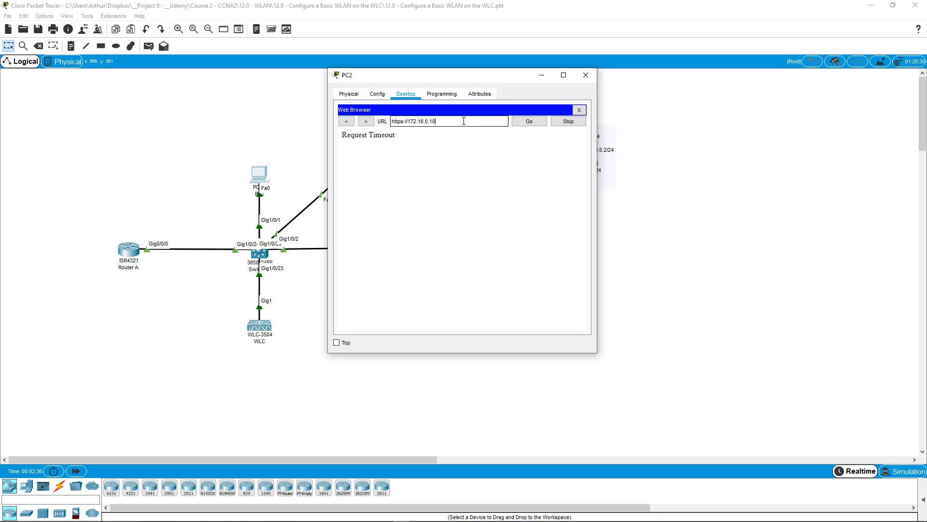
click(562, 75)
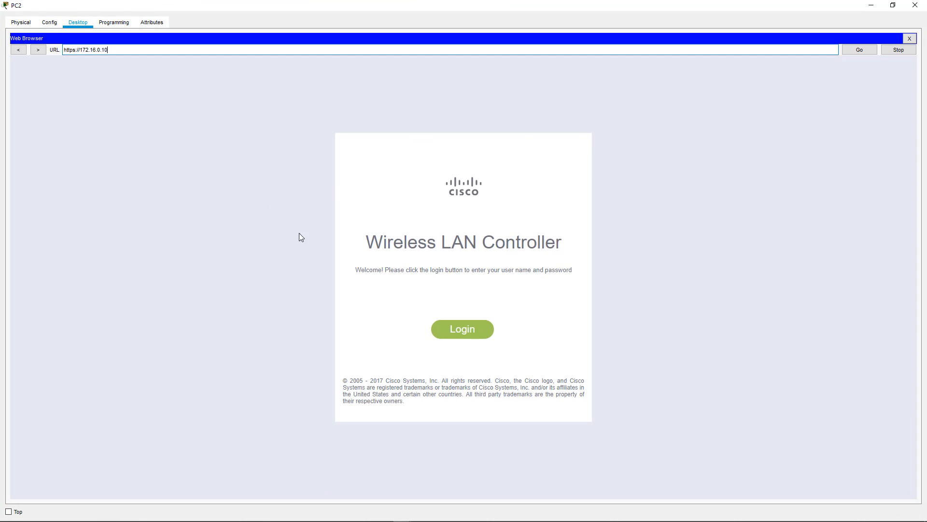
click(463, 332)
text(ad)
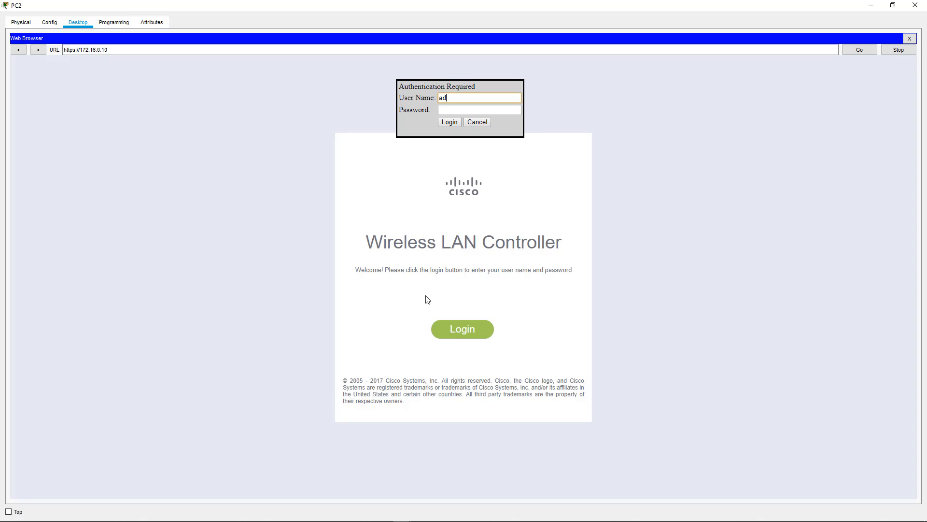
text(min)
key(Tab)
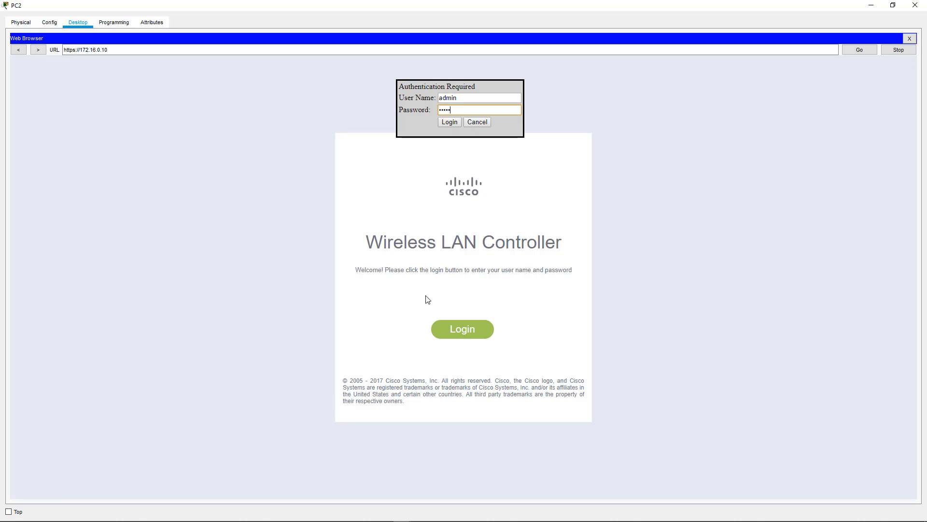
key(Return)
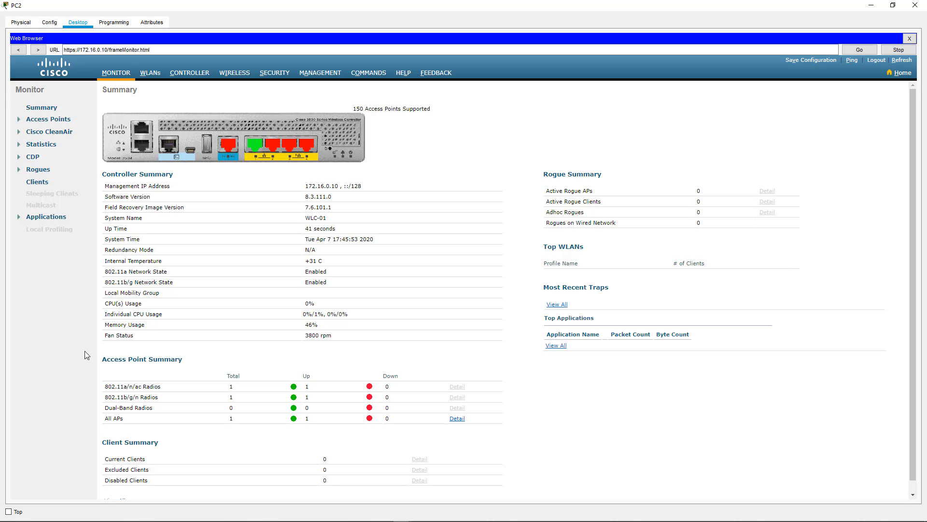
Expand Access Points in the Monitor sidebar and dismiss the unsupported radios alert
drag(105, 418, 232, 426)
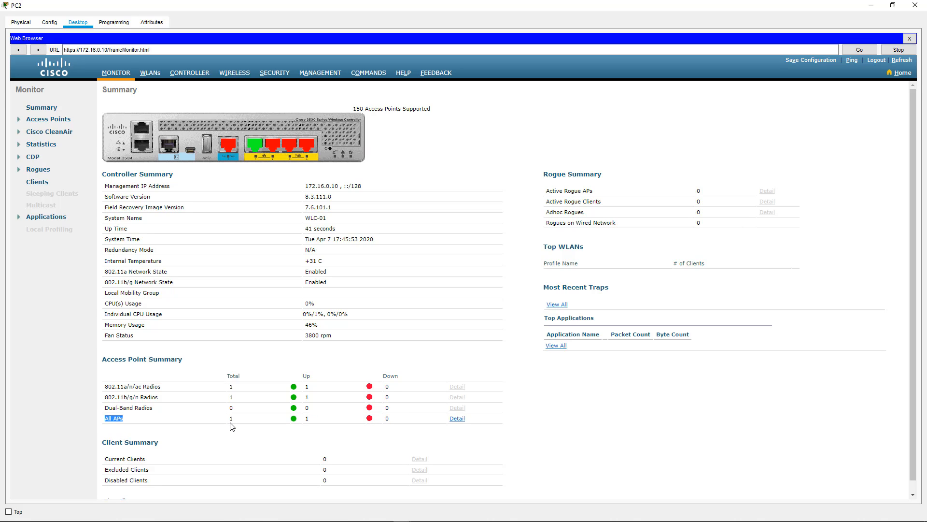
click(42, 121)
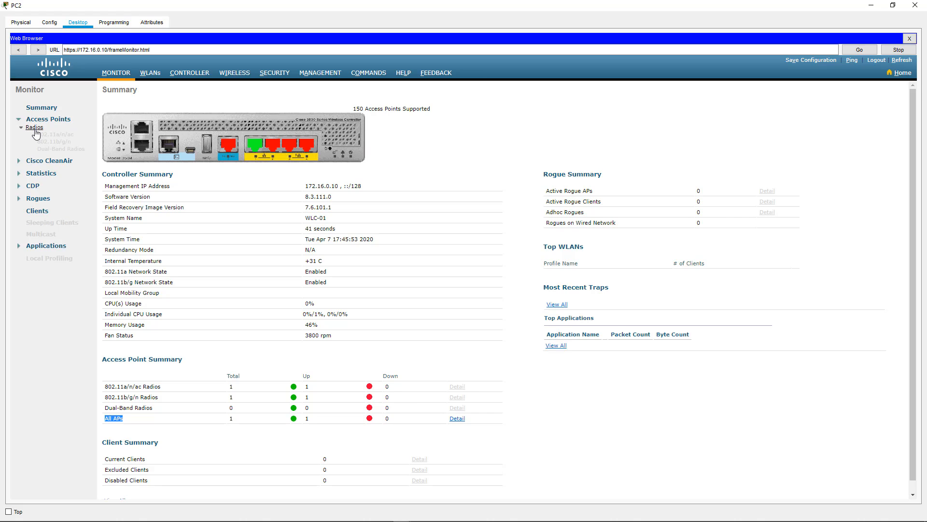
click(34, 127)
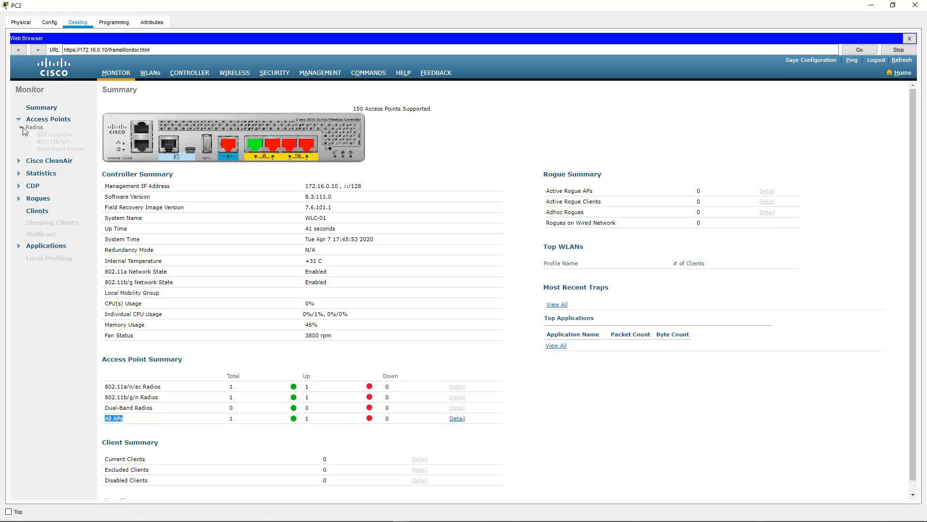
click(52, 141)
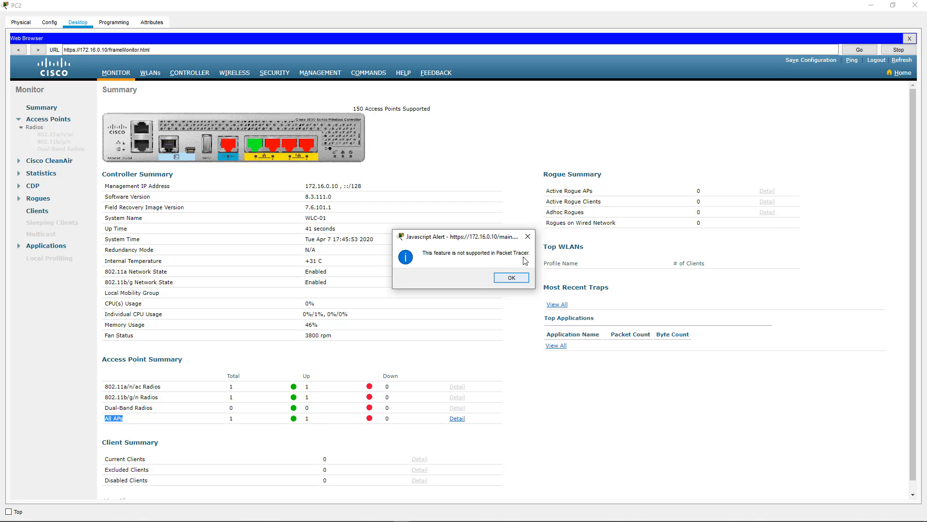
click(511, 279)
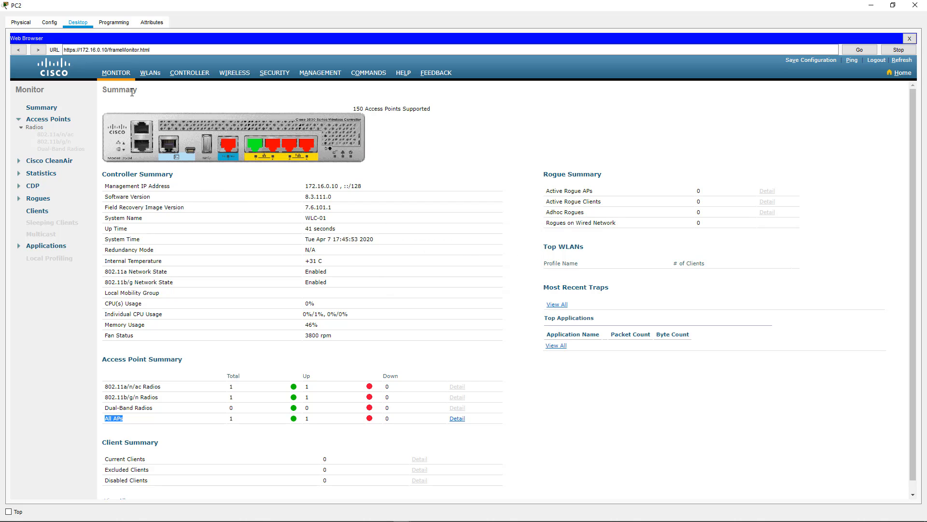
View controller statistics, dismiss the clients alert, expand CDP, and open the WLANs list
click(38, 174)
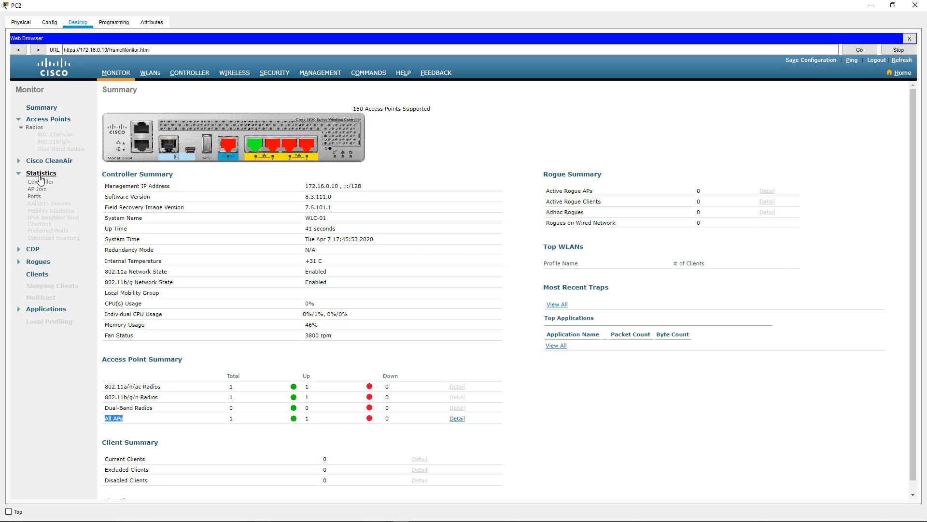
click(37, 182)
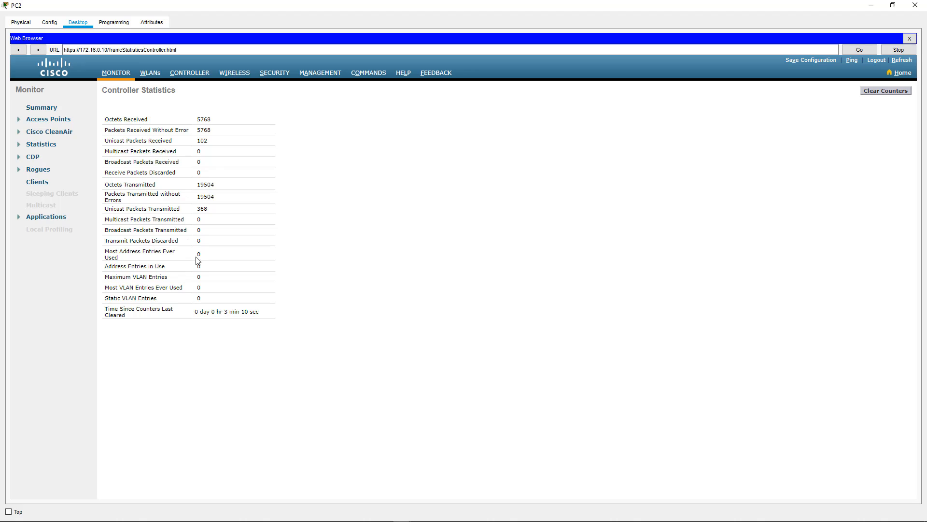
click(37, 183)
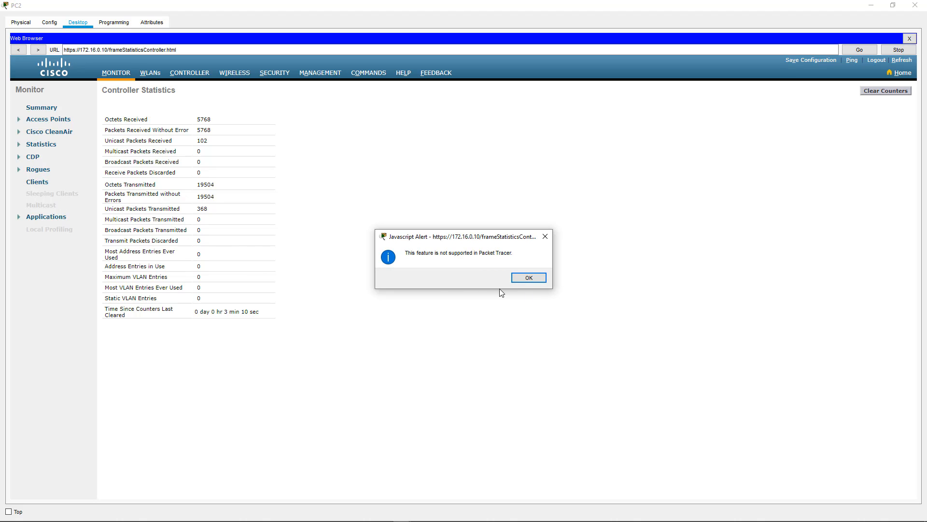
click(529, 278)
click(32, 157)
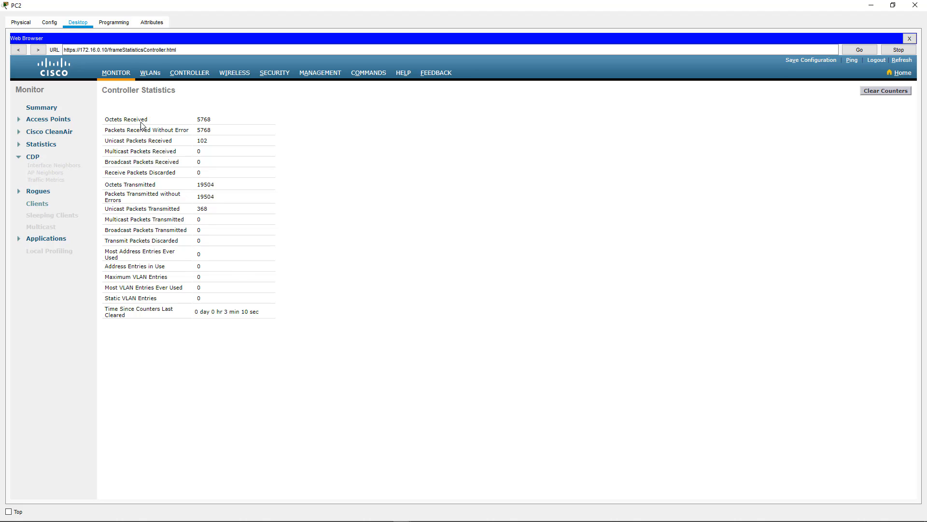
click(150, 77)
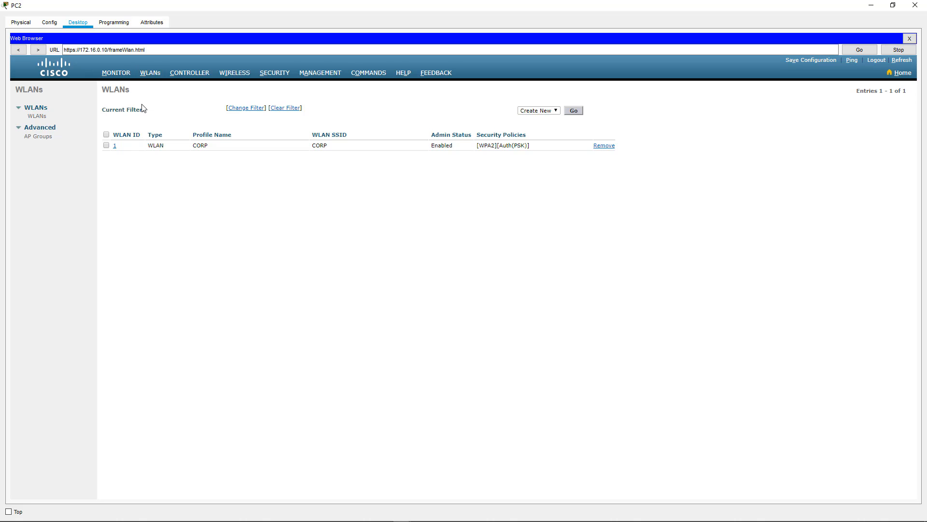
Check WLAN 1 CORP keeps WPA+WPA2 Layer 2 security, then view the controller's General page
click(115, 146)
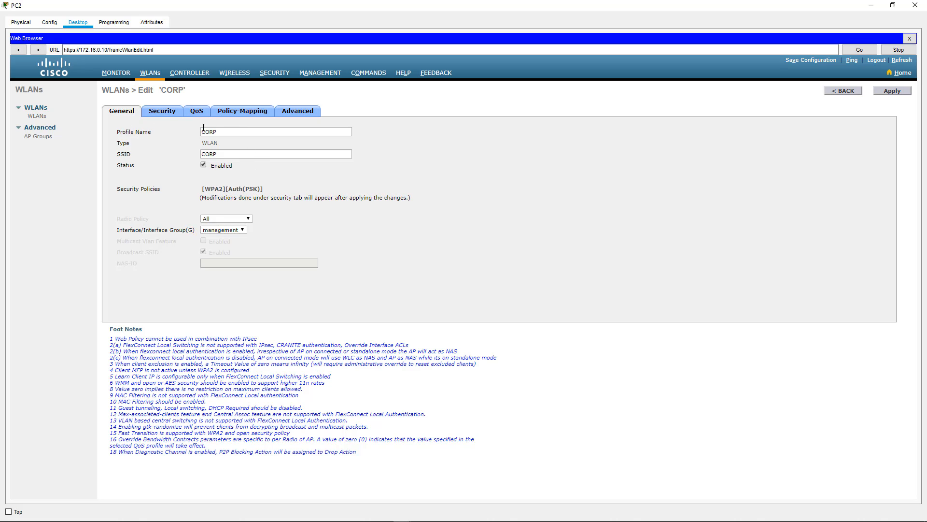
click(163, 112)
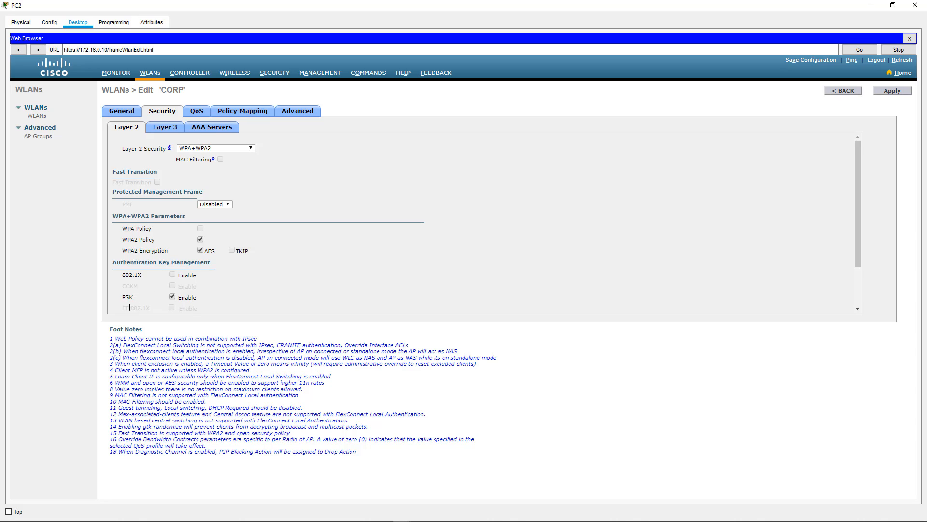
click(209, 150)
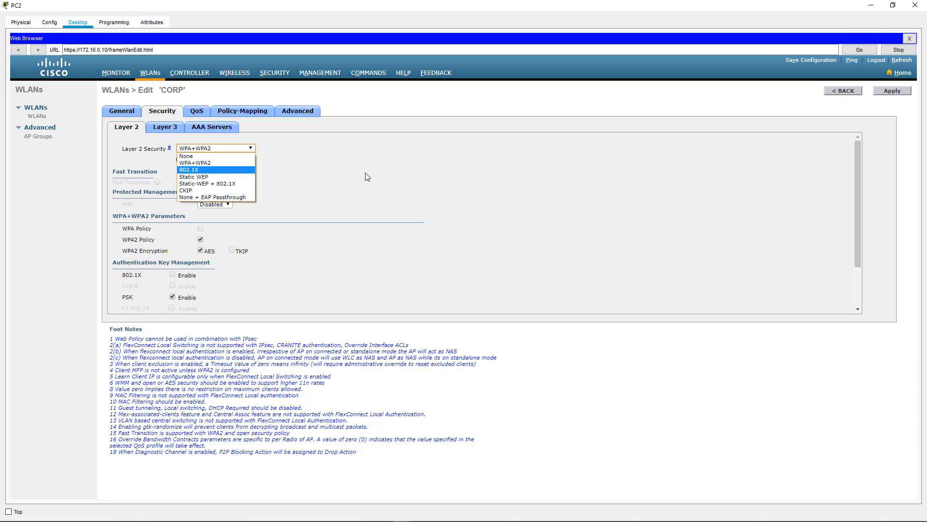
click(203, 163)
click(188, 73)
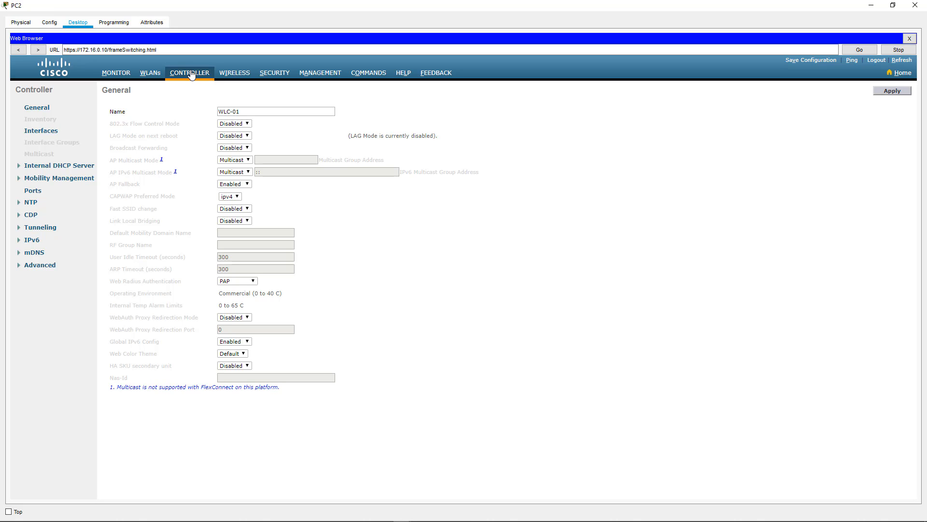
Set the management interface's Primary DHCP Server to 172.16.0.2 and apply, confirming both warnings
click(35, 134)
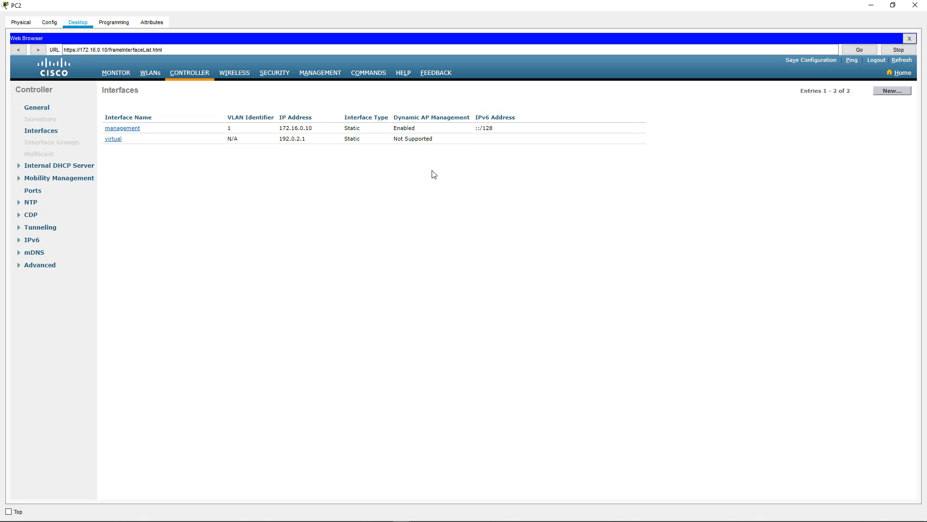
click(126, 128)
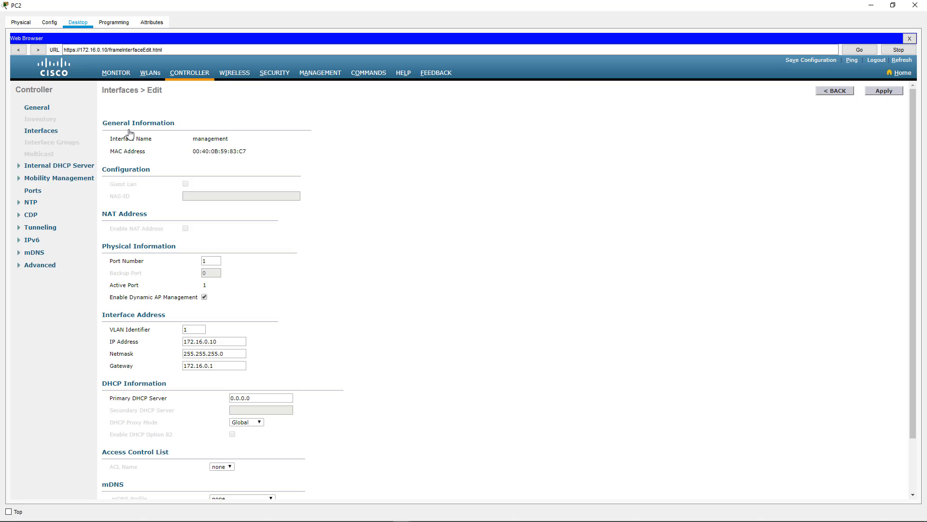
drag(256, 394, 153, 386)
text(172.16.0.2)
drag(539, 5, 521, 162)
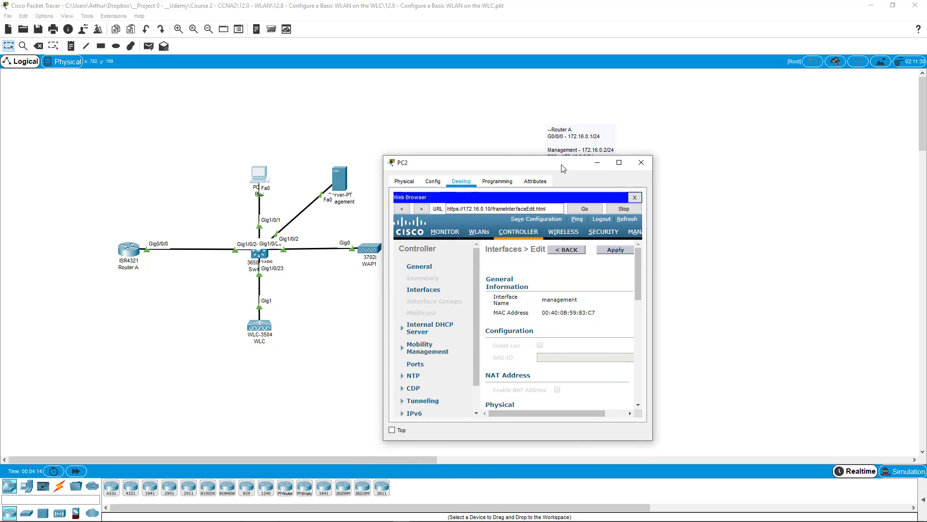
double_click(535, 164)
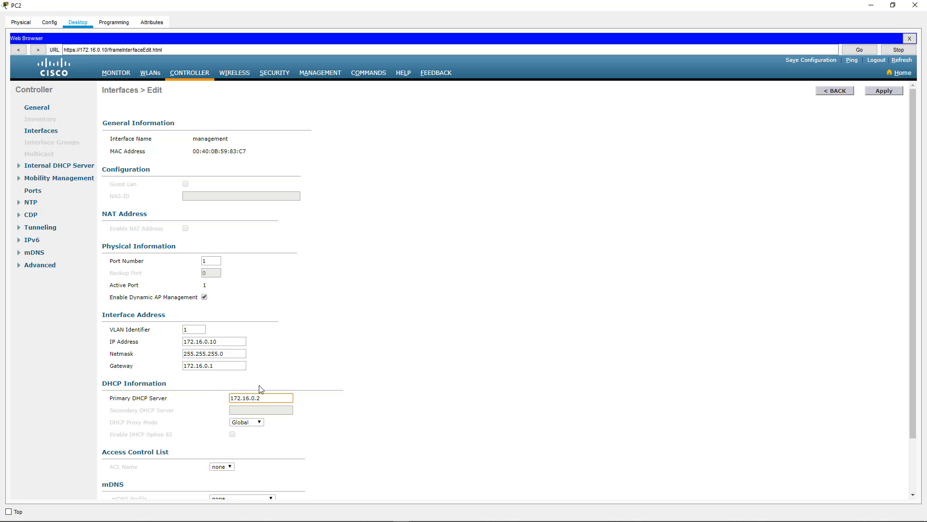
click(884, 92)
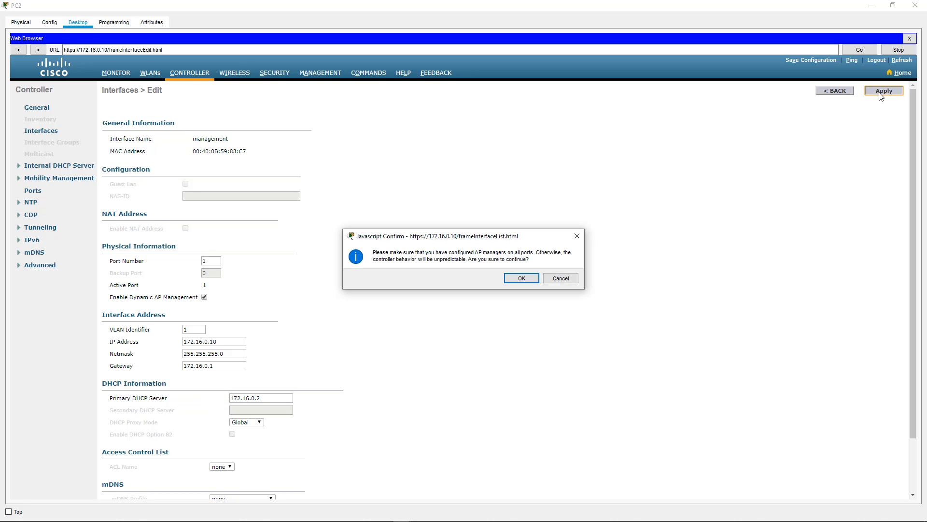
click(521, 278)
click(522, 279)
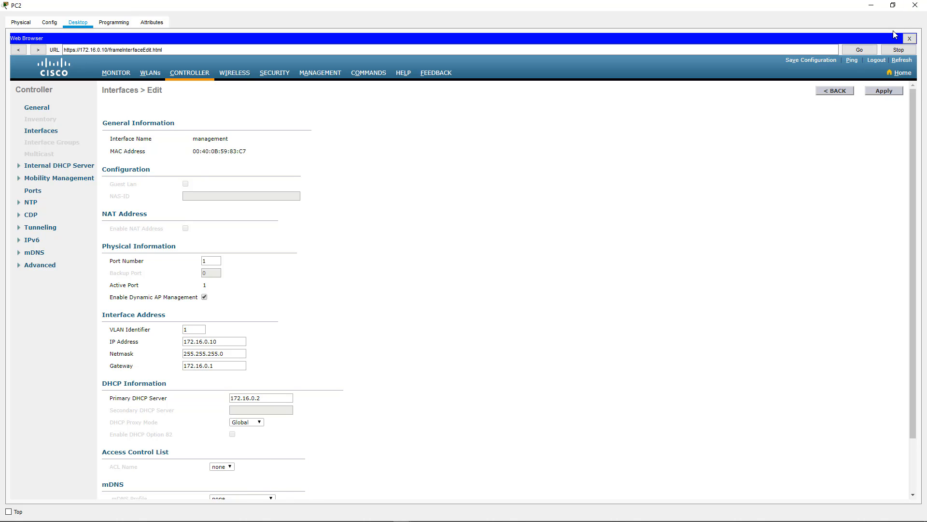
Close PC2 and verify WAP1 shows CAPWAP connected to 172.16.0.10 serving CORP
click(915, 5)
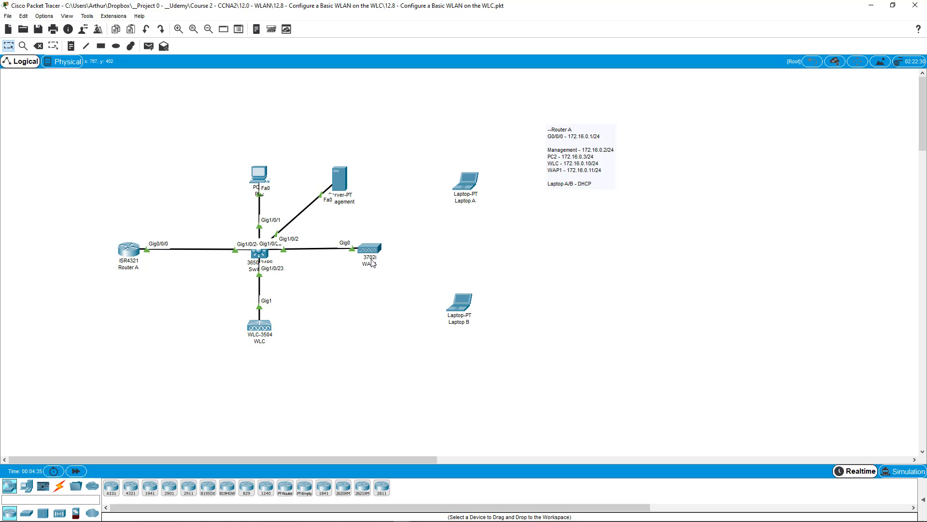
mouse_move(373, 253)
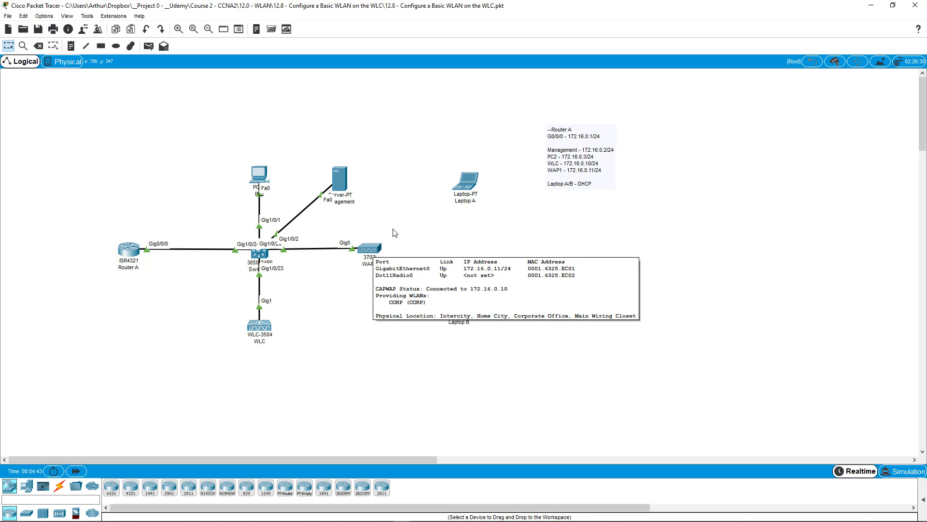
Scan for available wireless networks in Laptop A's PC Wireless monitor
click(466, 183)
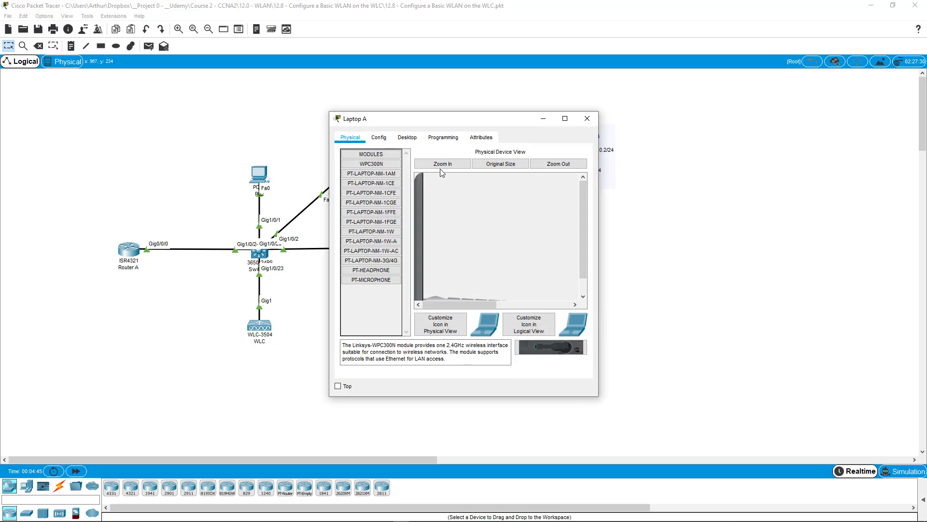
click(409, 140)
drag(447, 122, 653, 105)
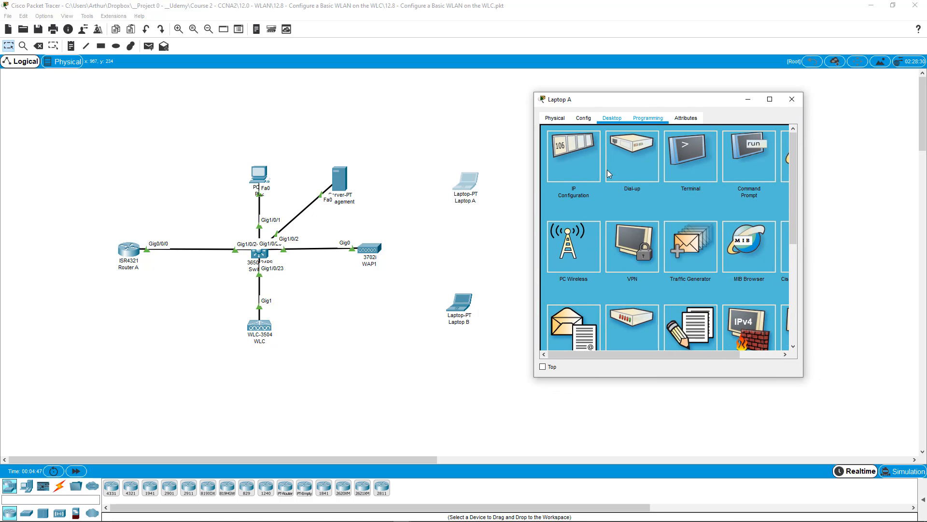
click(574, 249)
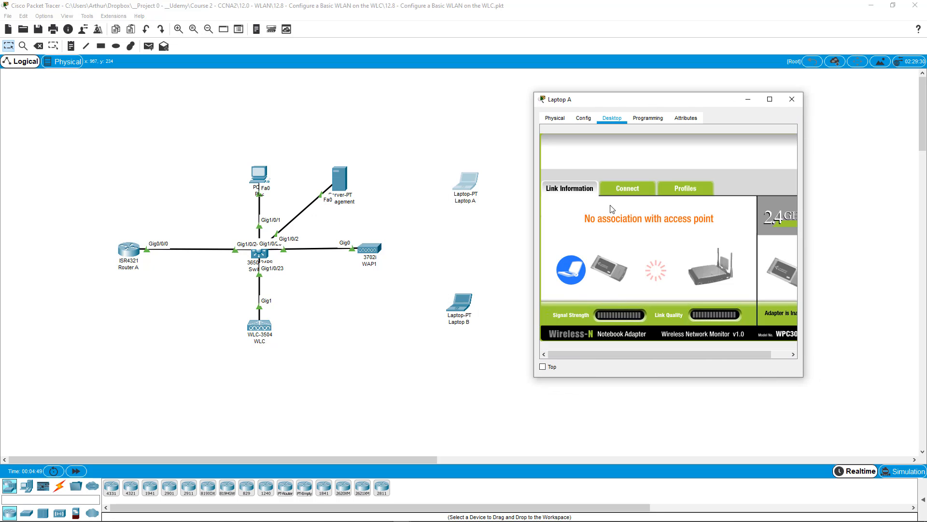
click(618, 191)
click(682, 290)
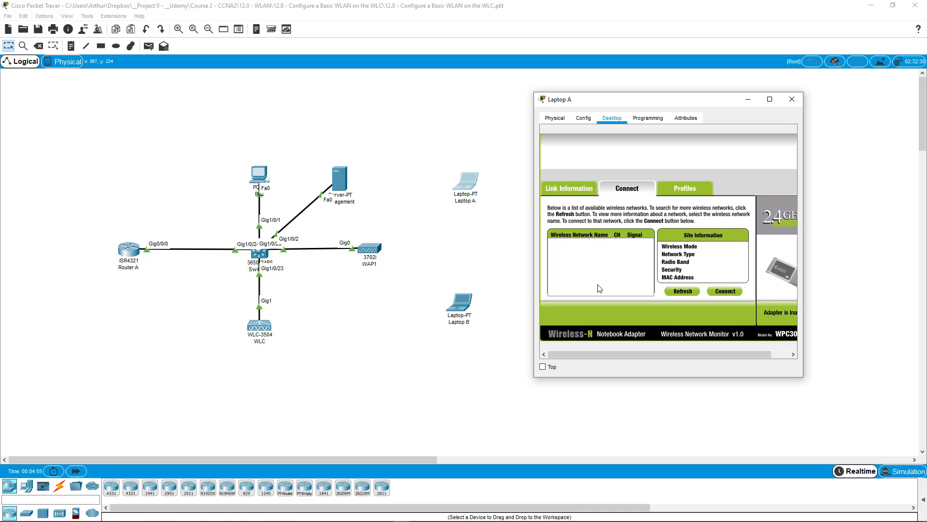
Set Laptop A's Wireless0 to SSID CORP, WPA2-PSK with the network passphrase, and restart the port
click(578, 118)
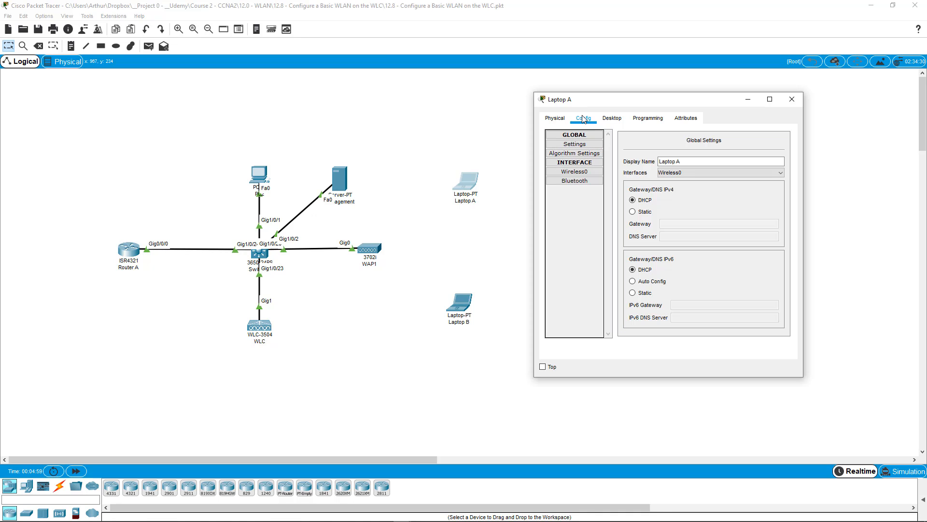
click(573, 173)
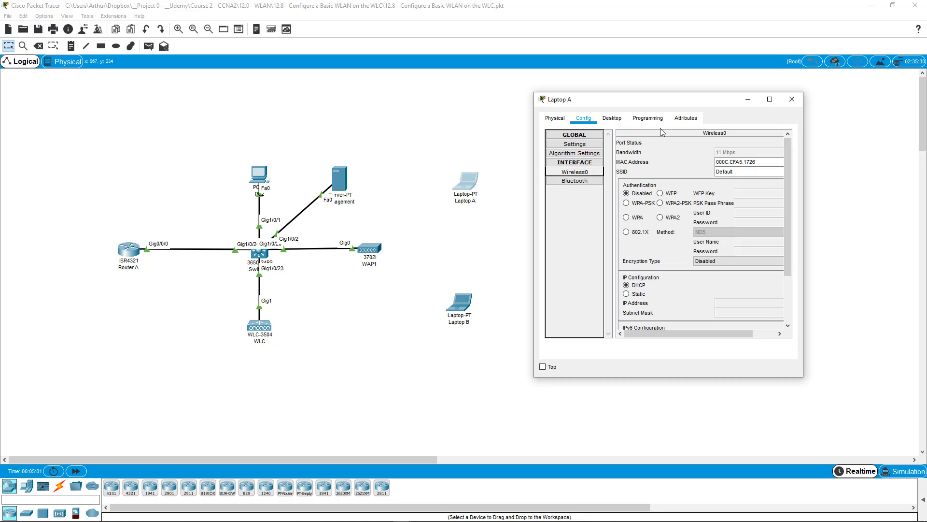
drag(654, 102, 408, 74)
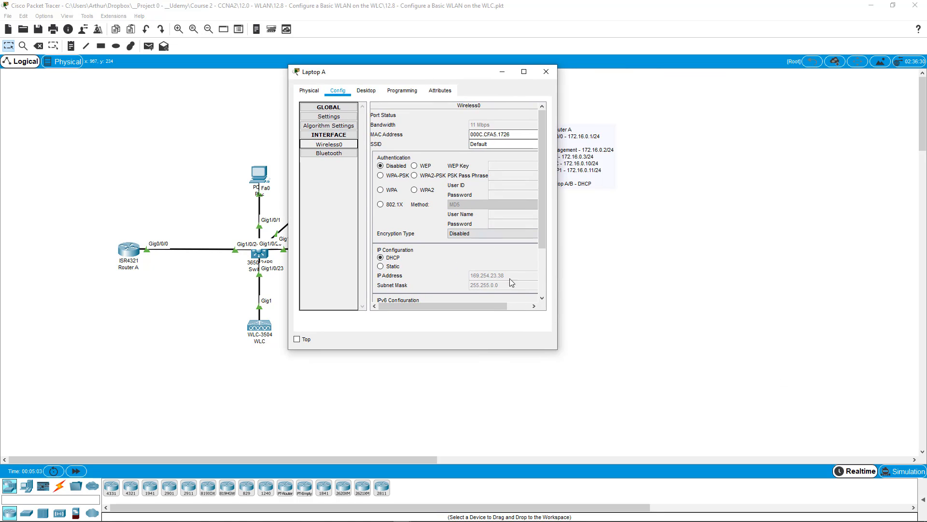
drag(557, 349, 763, 414)
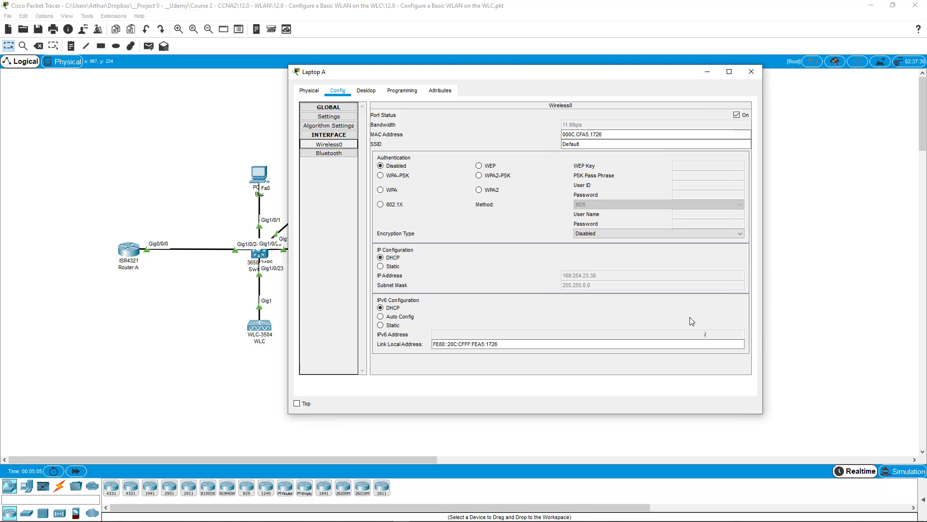
click(577, 144)
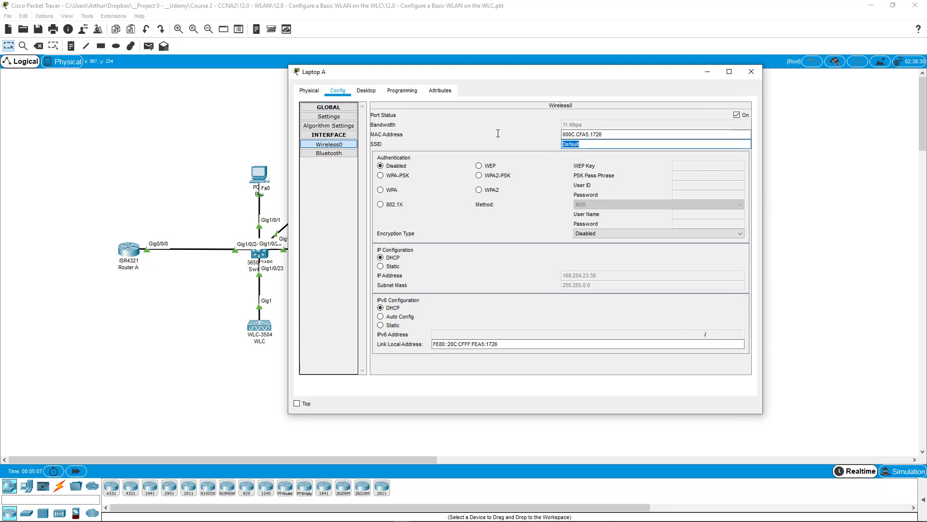
text(CORP)
click(493, 175)
click(708, 175)
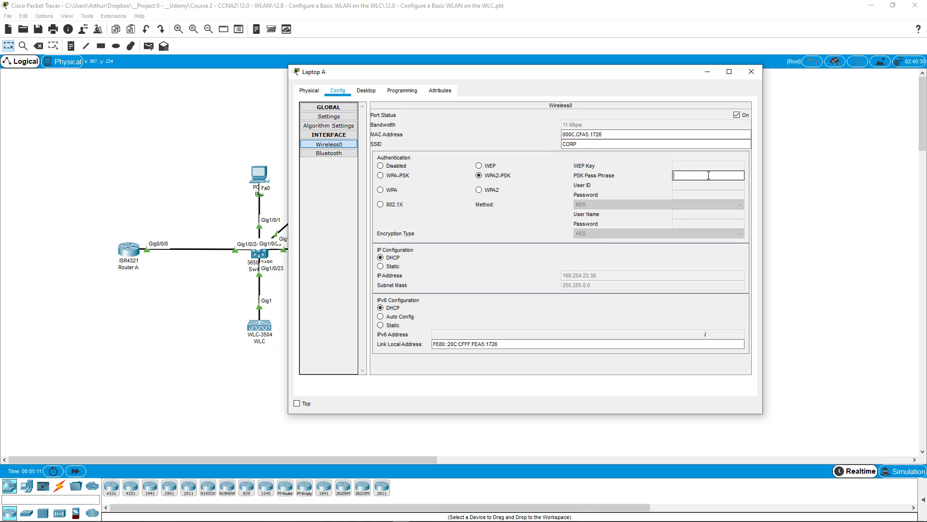
text(P@ssword#1)
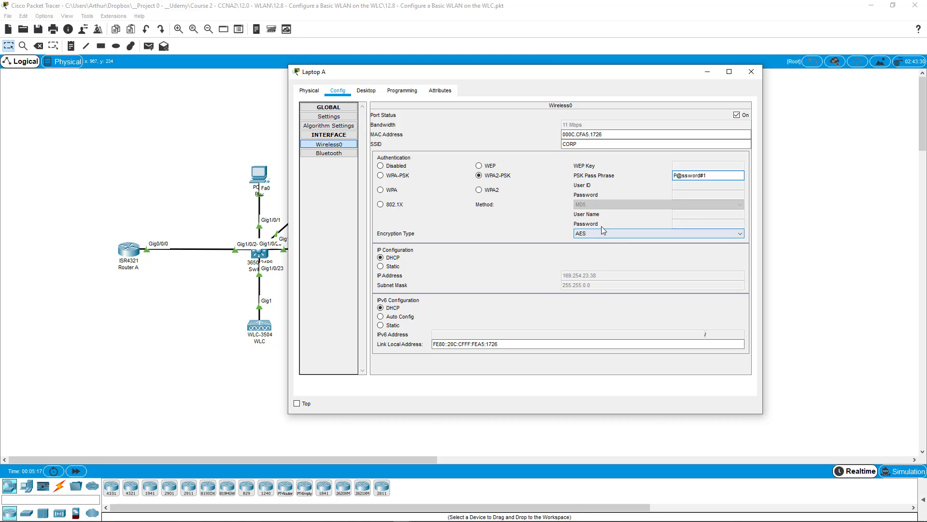
click(738, 115)
click(738, 115)
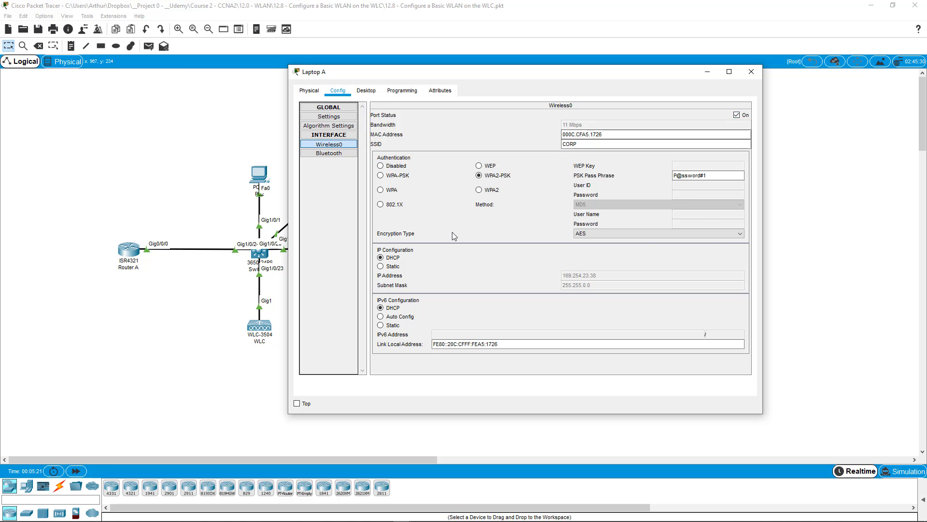
drag(562, 77, 663, 86)
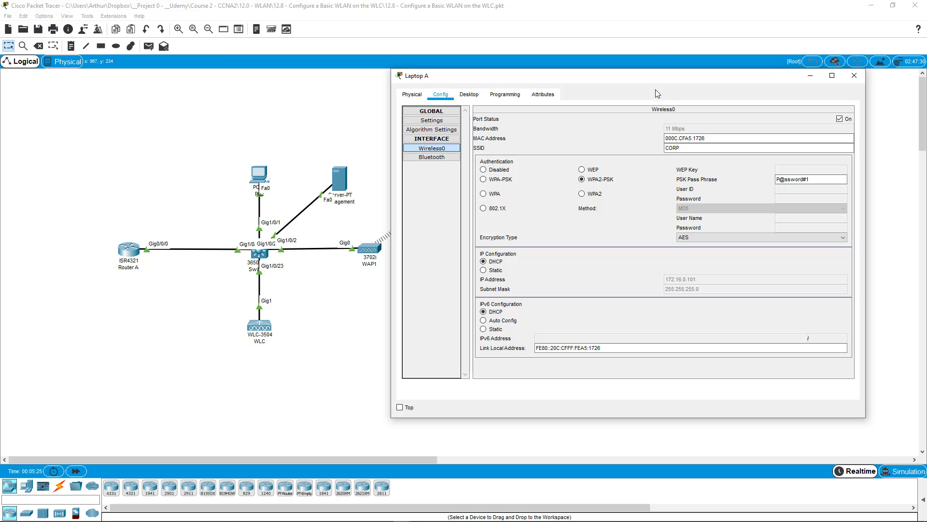
Close Laptop A's window and rescan the wireless networks available to Laptop B
click(855, 76)
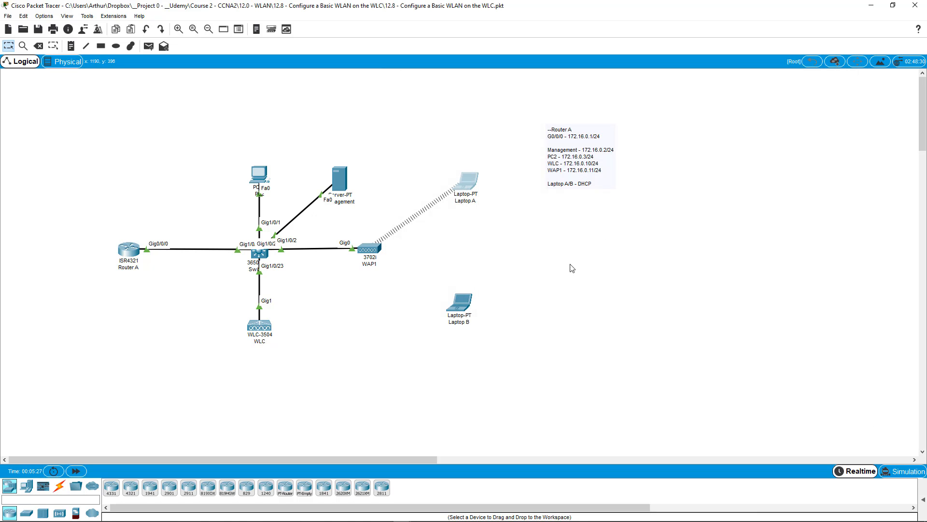
click(468, 309)
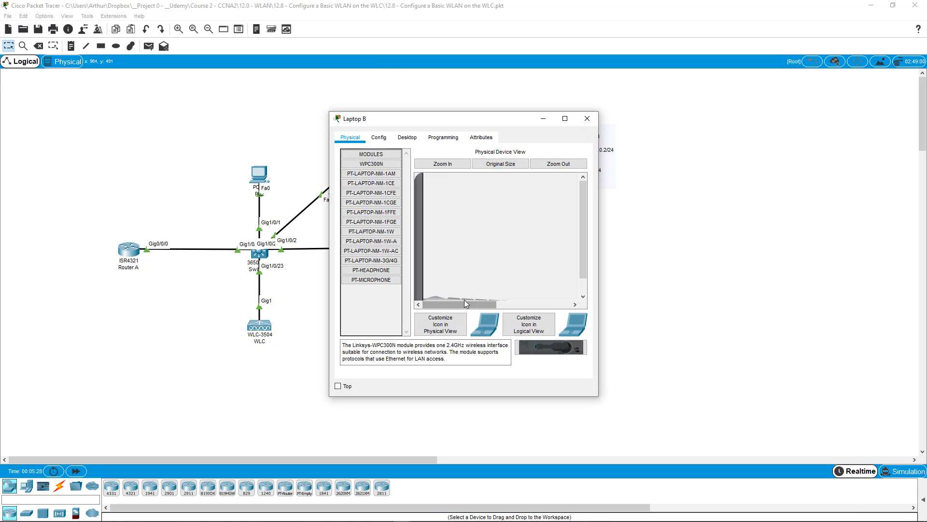
click(414, 137)
drag(465, 116, 615, 117)
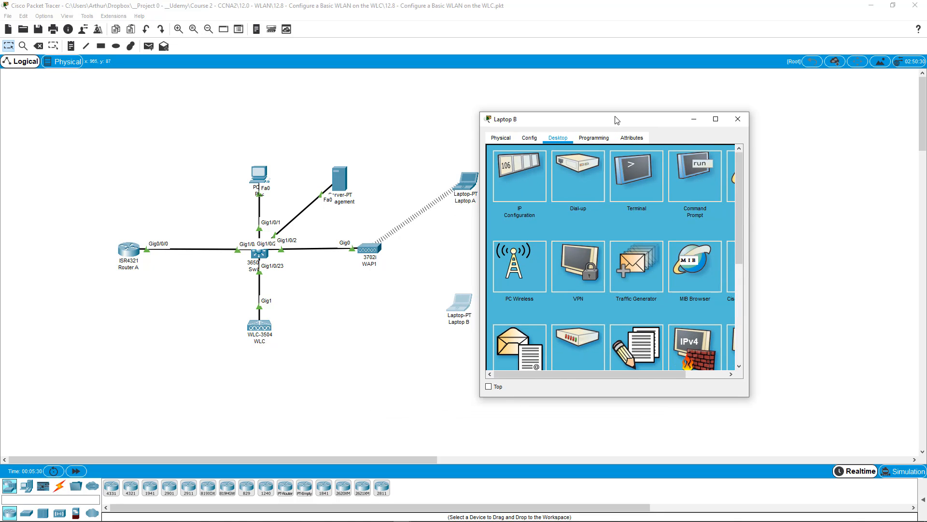
click(514, 270)
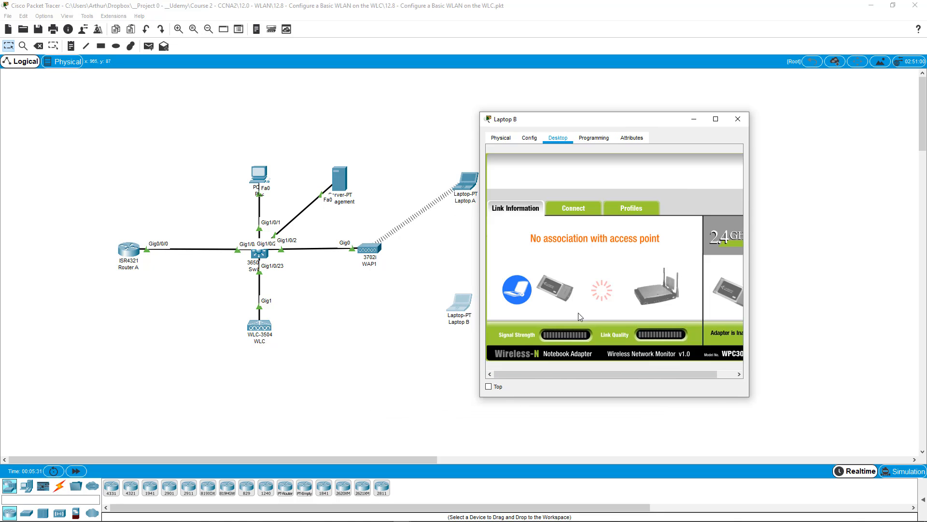
click(579, 208)
click(628, 311)
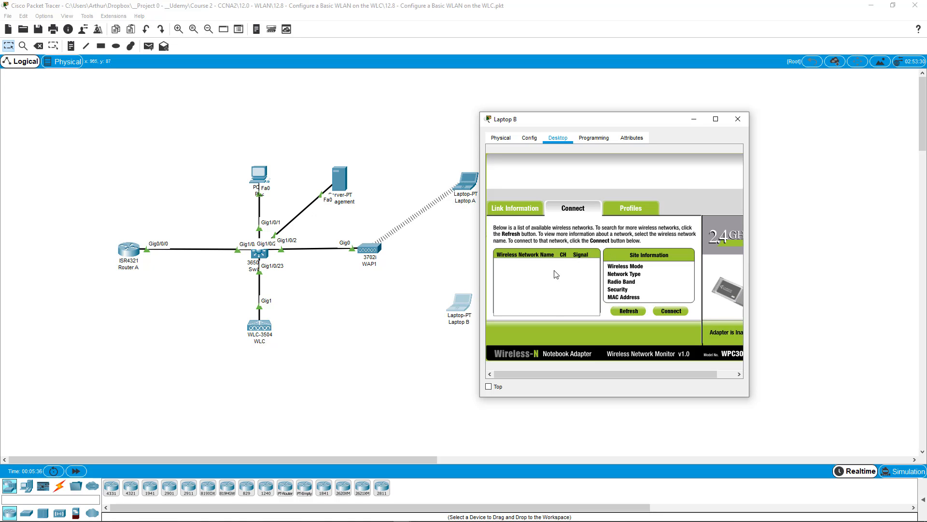
Set Laptop B's Wireless0 to SSID CORP with WPA2-PSK and the pass phrase, then close the window
click(531, 138)
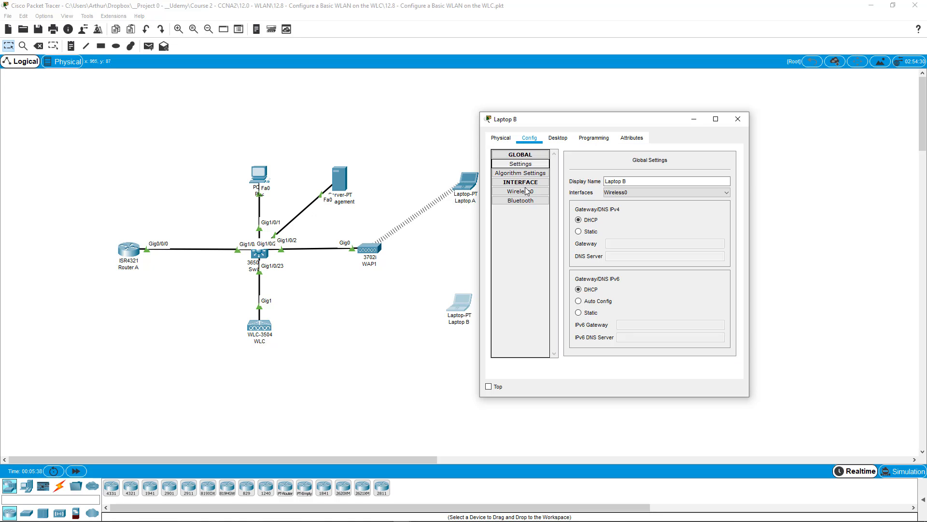
click(522, 191)
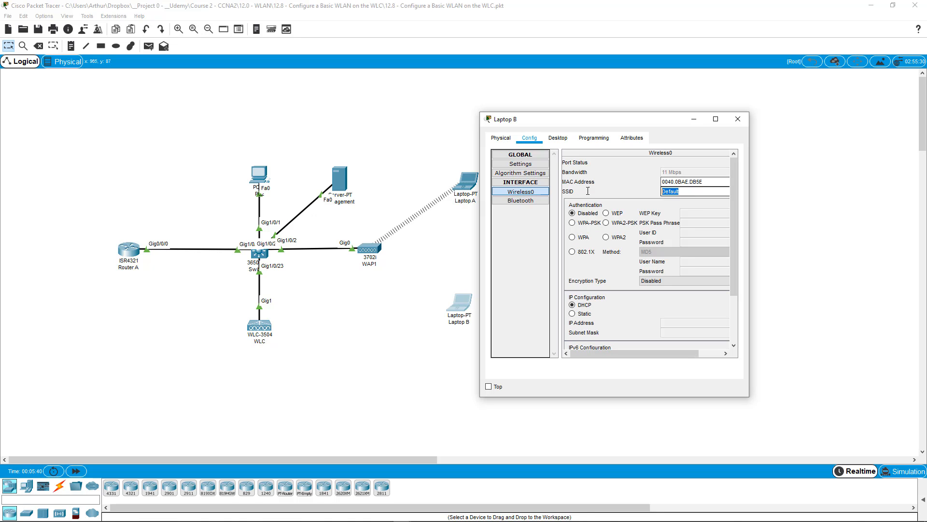
text(COER)
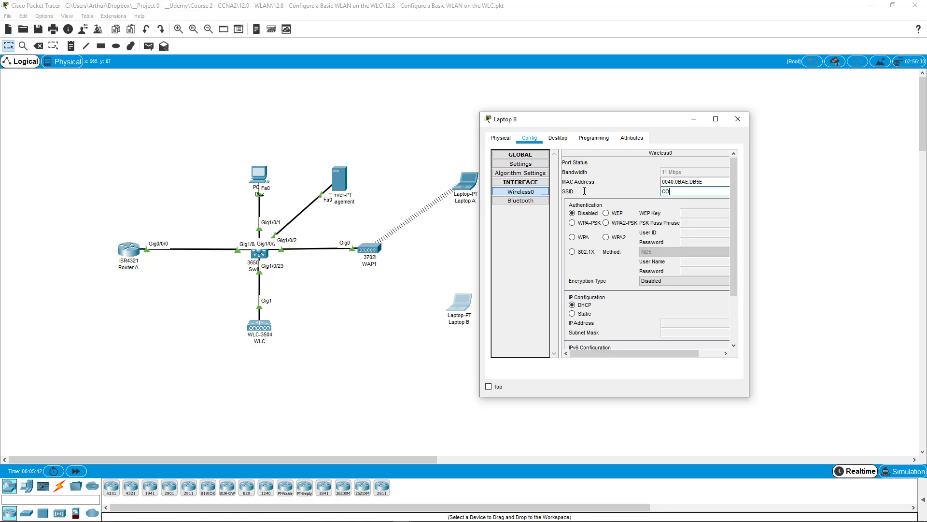
click(622, 224)
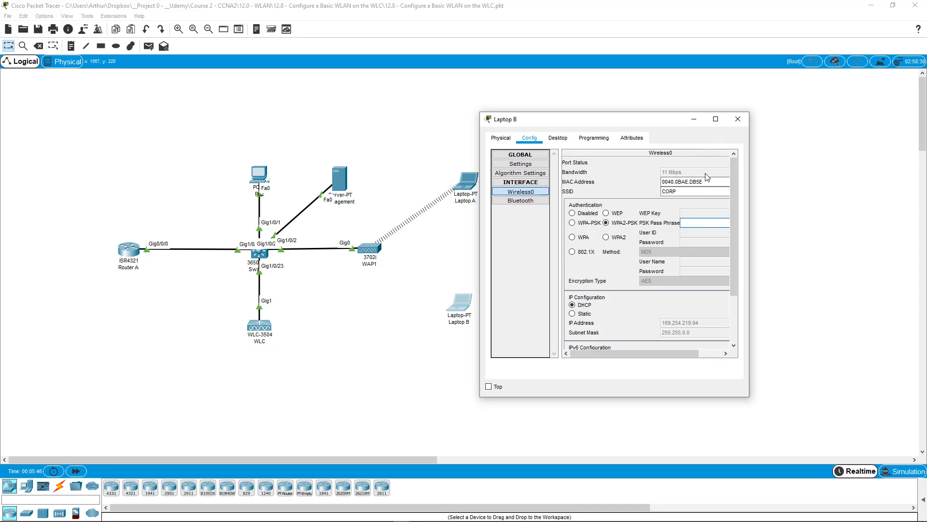
text(P@ssword#1)
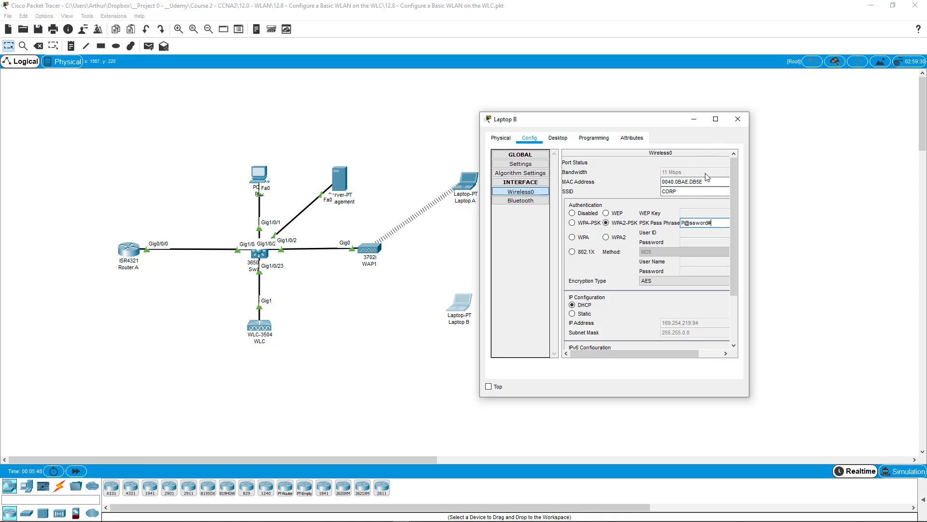
click(716, 119)
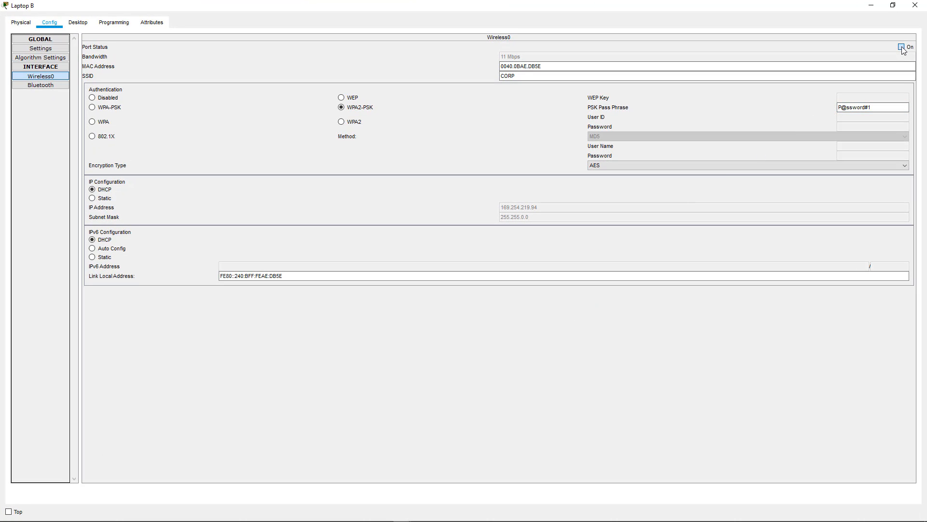
click(893, 5)
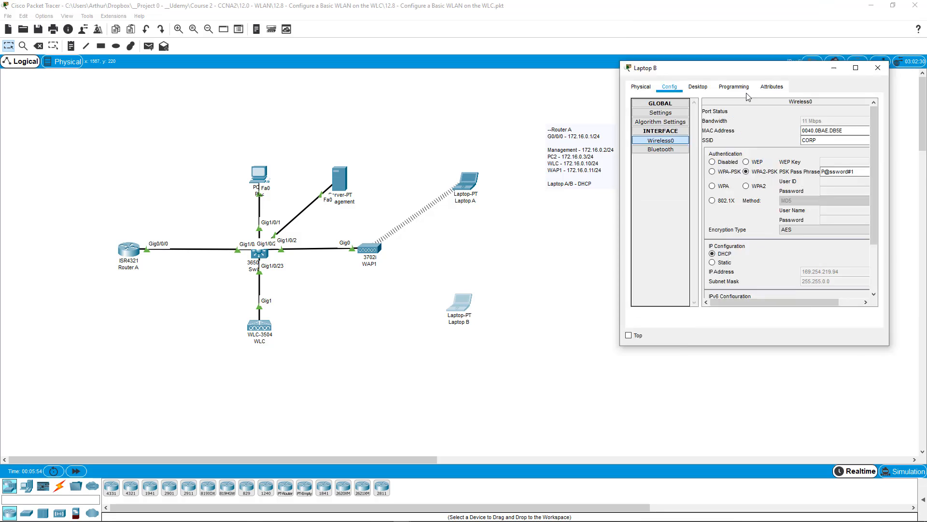
drag(765, 65, 746, 93)
click(858, 98)
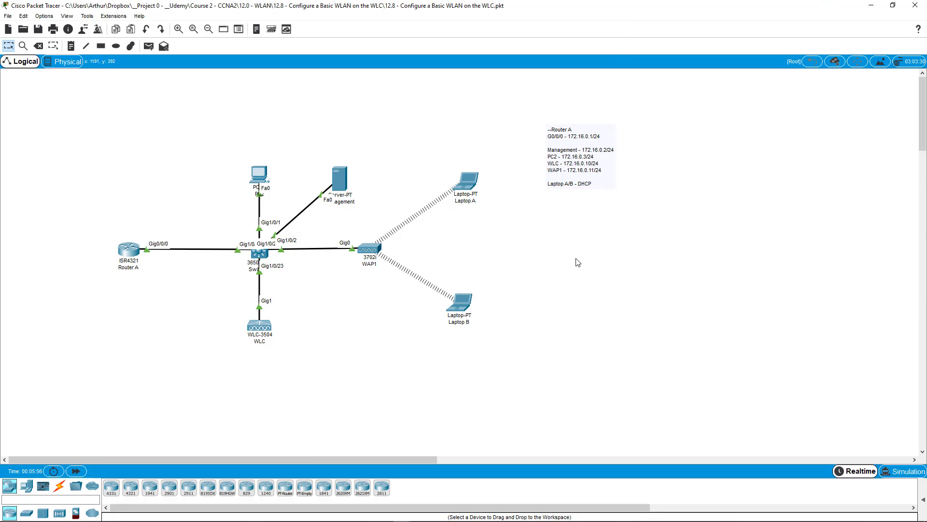
mouse_move(463, 310)
mouse_move(471, 181)
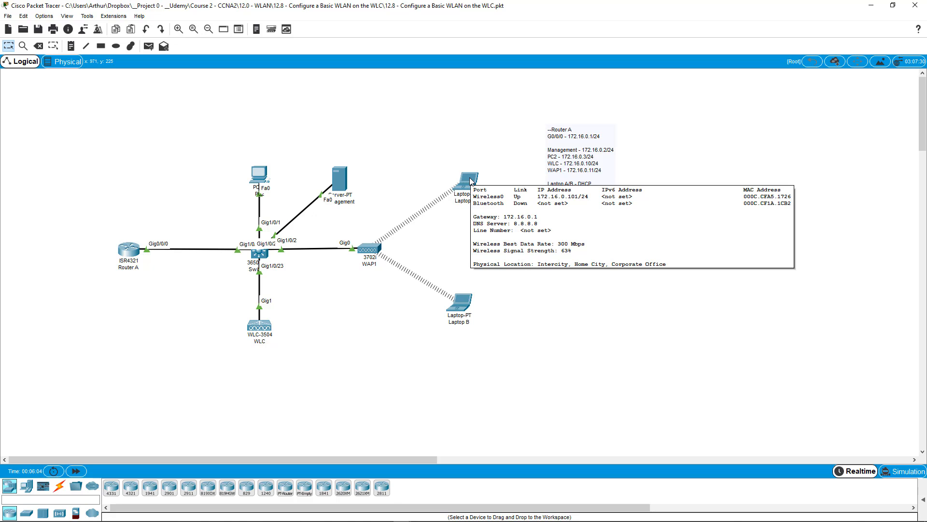